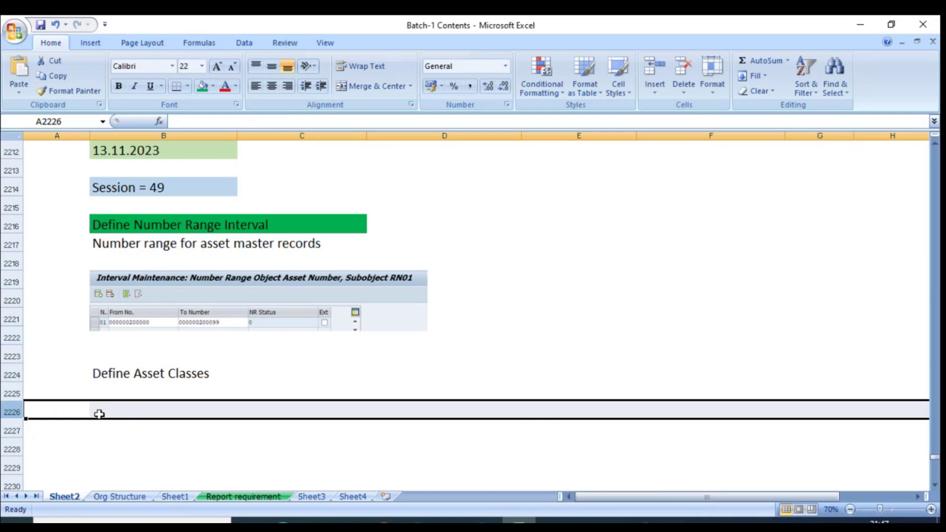
Fill the "Define Asset Classes" heading across B2224:C2224 with green
left_click(139, 433)
left_click(116, 370)
left_click_drag(116, 369, 314, 371)
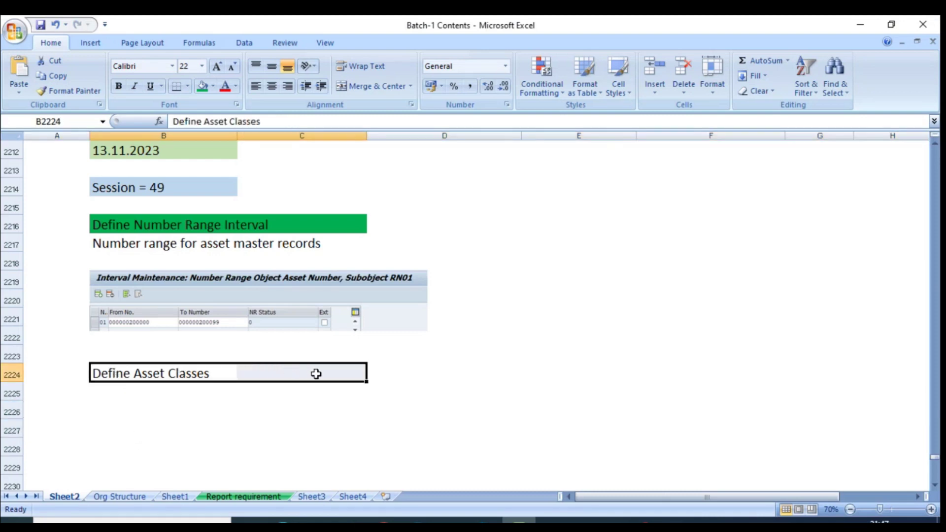
left_click(202, 87)
Enter "Buildings" in cell B2226 as the first item under the Define Asset Classes heading
left_click(145, 406)
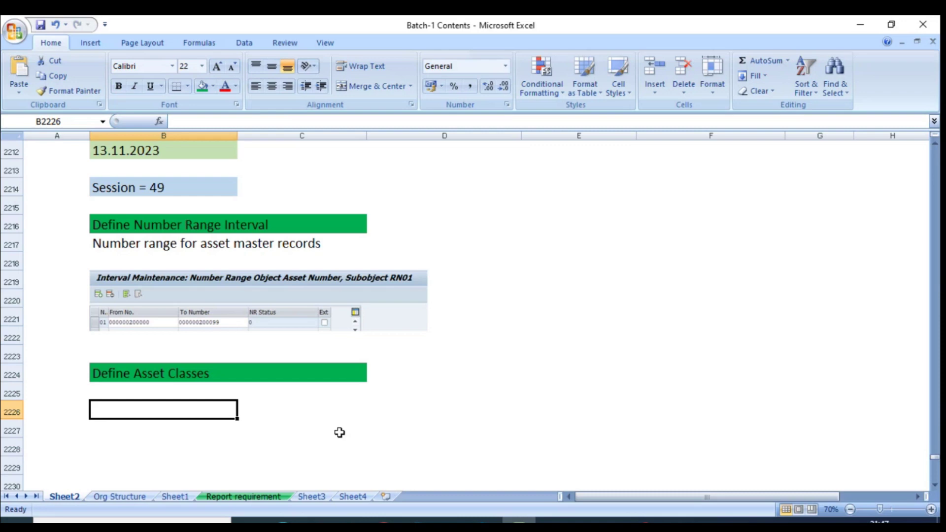
key("Up")
key("Up")
key("Down")
key("Down")
type("Building")
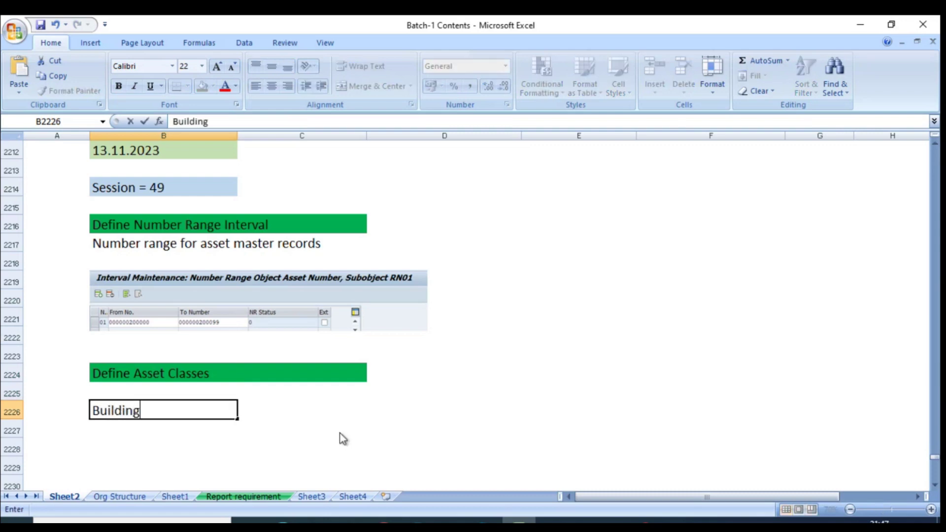
type("s")
key("Return")
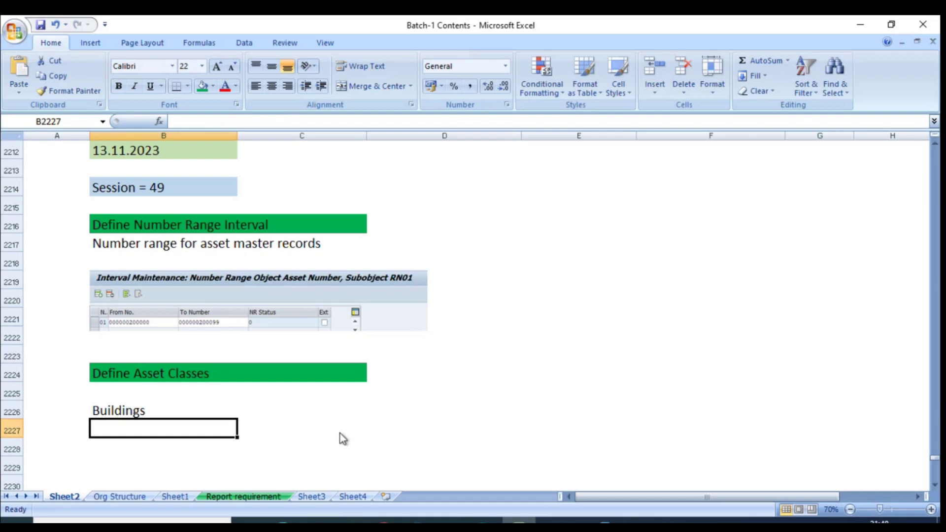
Enter "Computers & Softwares" in cell B2227 as the next asset class in the list
type("Compute")
type("res")
key("BackSpace")
key("BackSpace")
type("s & Softwares")
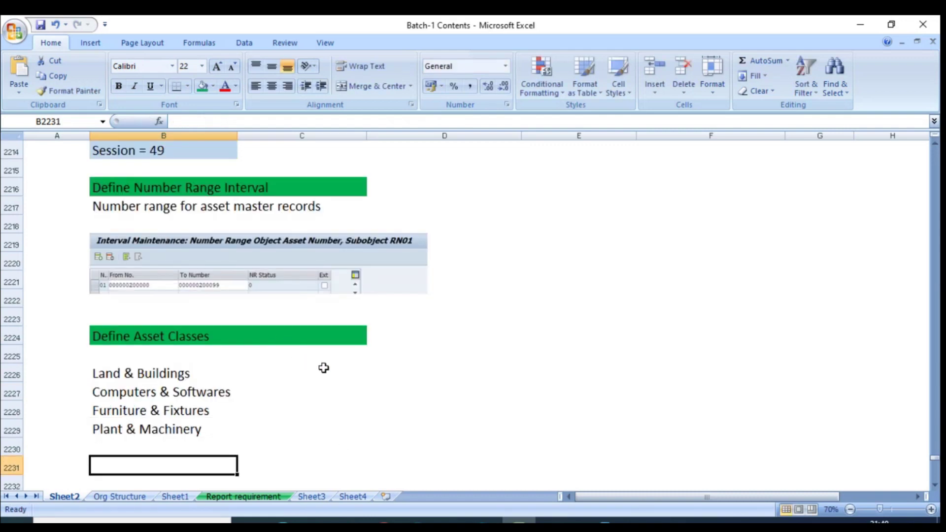
Switch to SAP, open the Define Asset Classes activity and locate class 3000, Fixture and fitting, in the overview
key("alt+Tab")
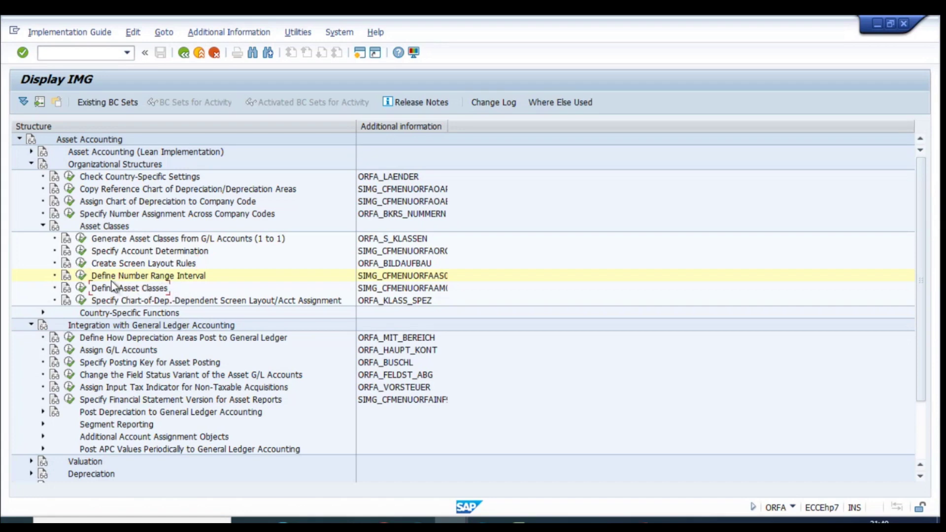
left_click(81, 294)
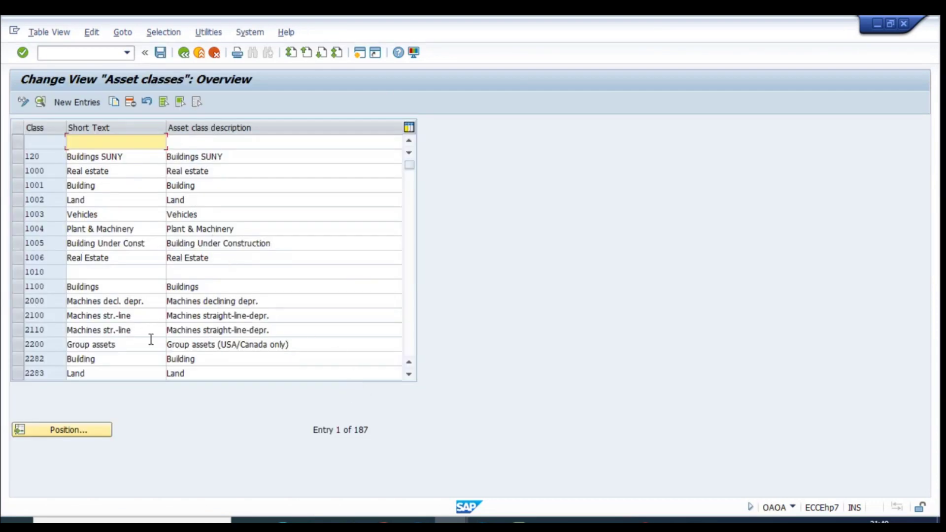
left_click(146, 243)
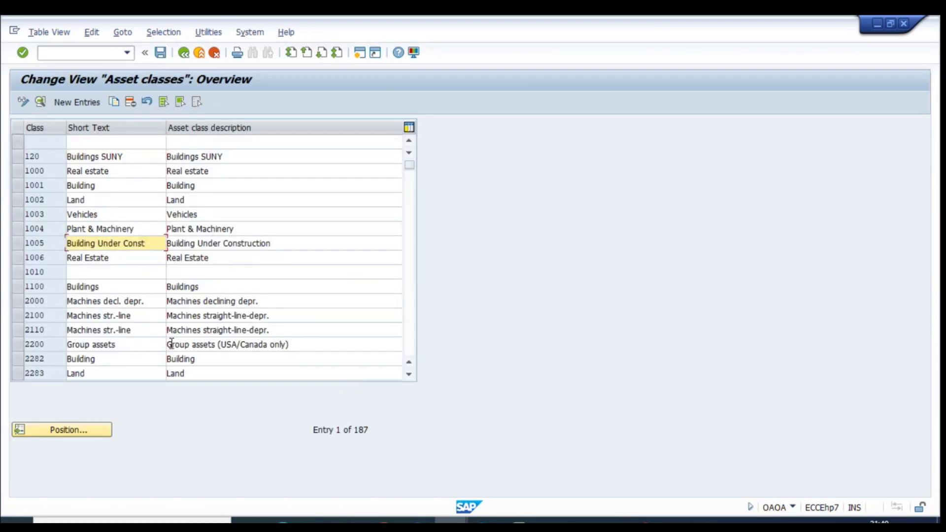
scroll(172, 343, "down", 1)
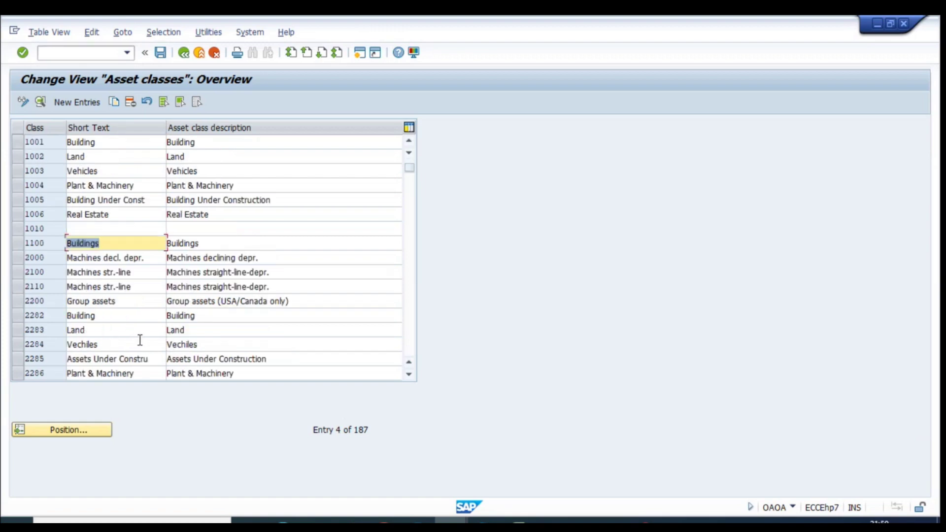
scroll(139, 341, "down", 1)
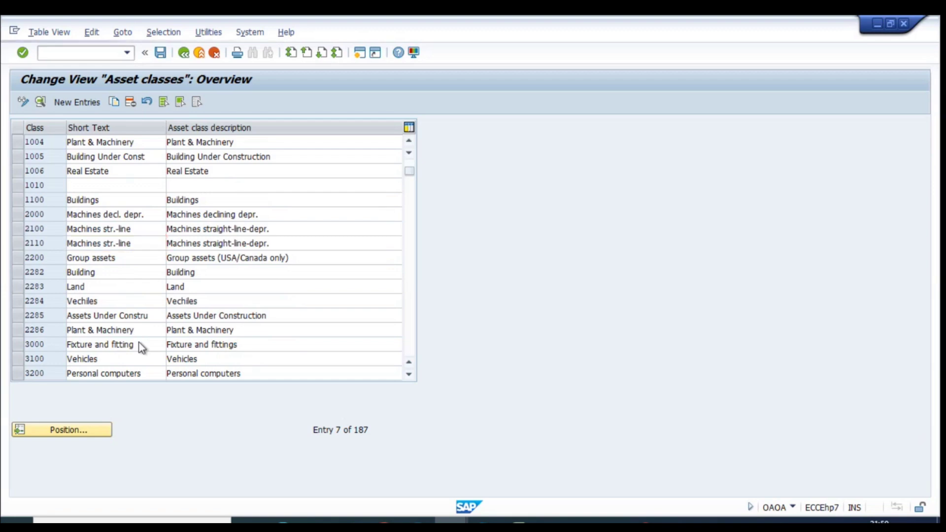
scroll(139, 342, "down", 1)
left_click(151, 301)
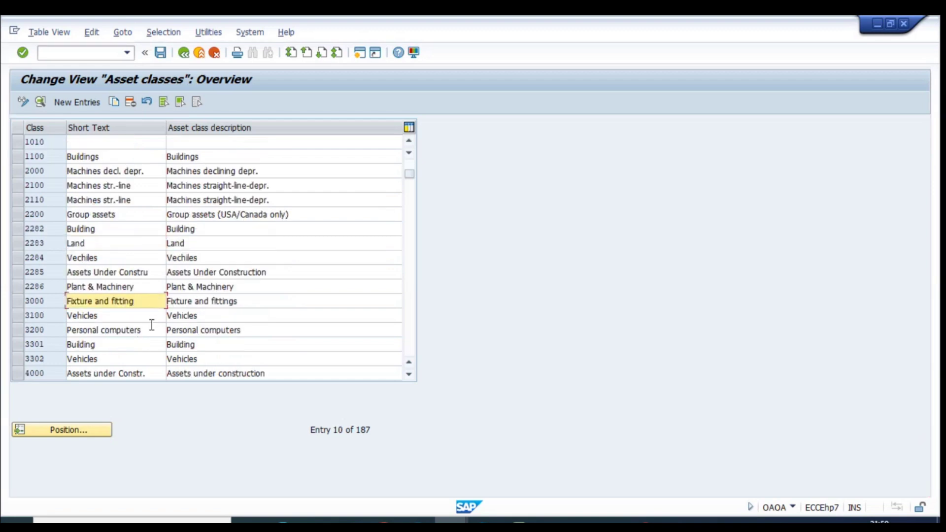
Review the details of asset class 3000, including its account determination and screen layout rule, and return to the overview
left_click(20, 304)
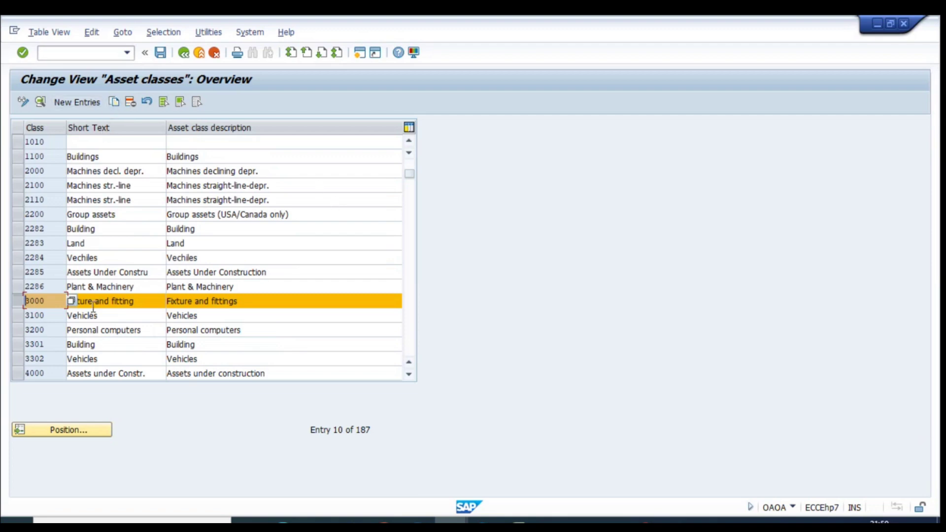
left_click(19, 303)
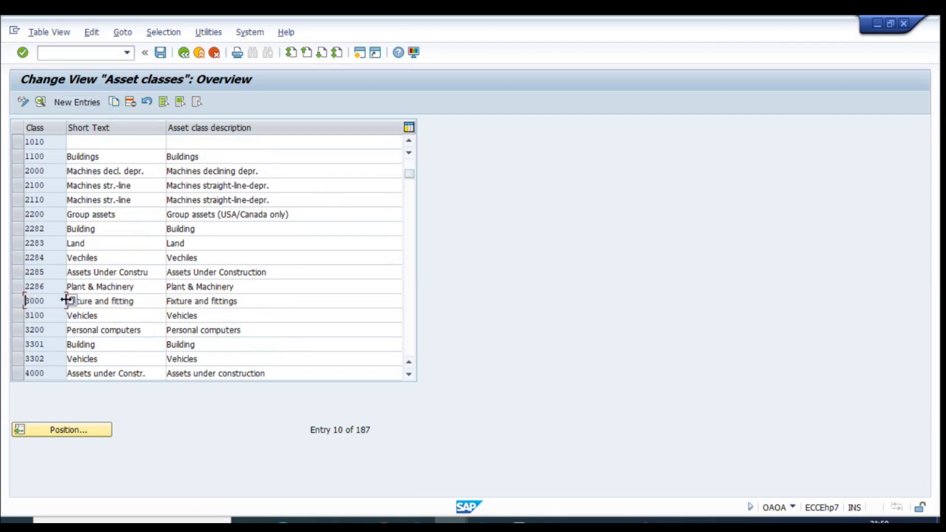
left_click(48, 300)
double_click(49, 300)
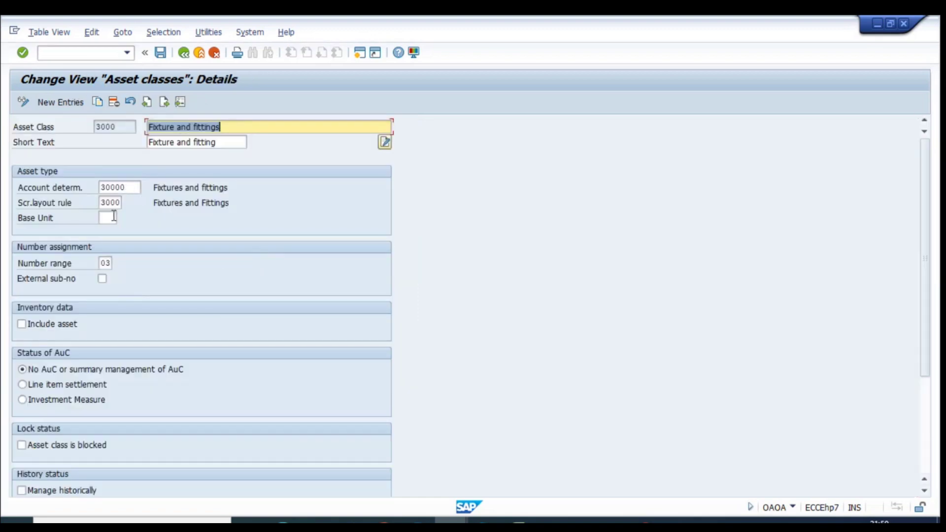
left_click(126, 190)
left_click(116, 202)
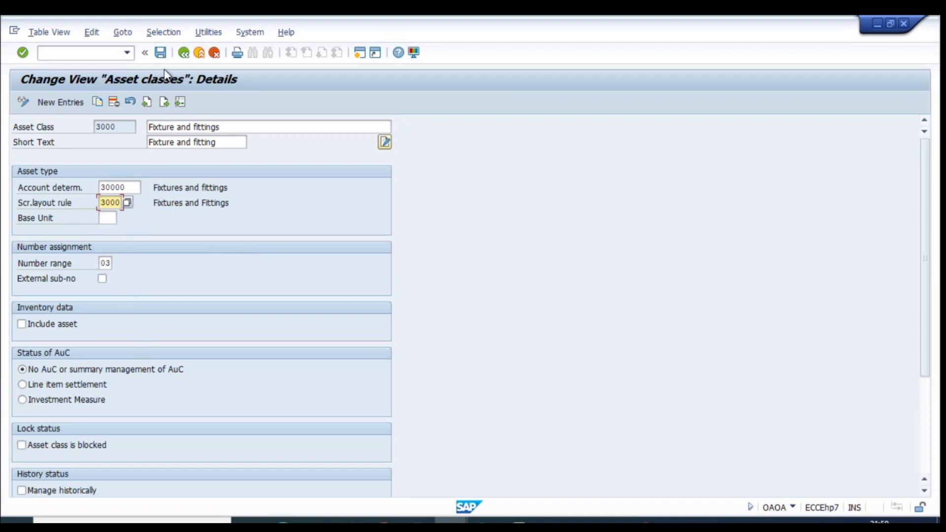
left_click(183, 58)
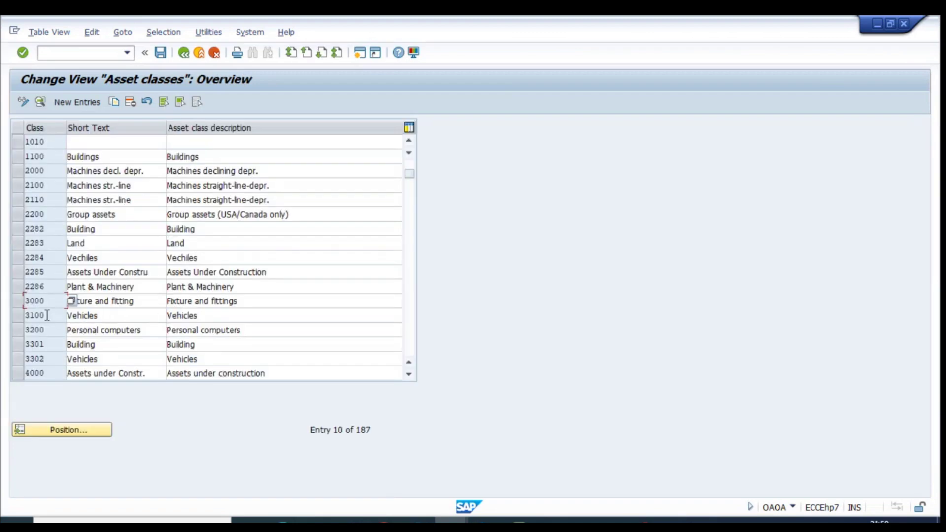
Copy asset class 3000 as class RN0101 with the description "Fixture and fittings -RN01"
left_click(16, 301)
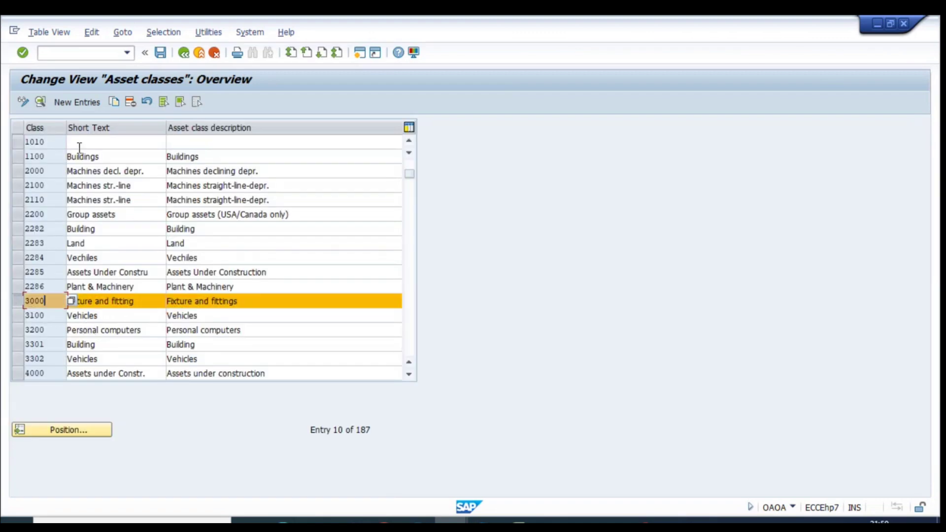
left_click(114, 103)
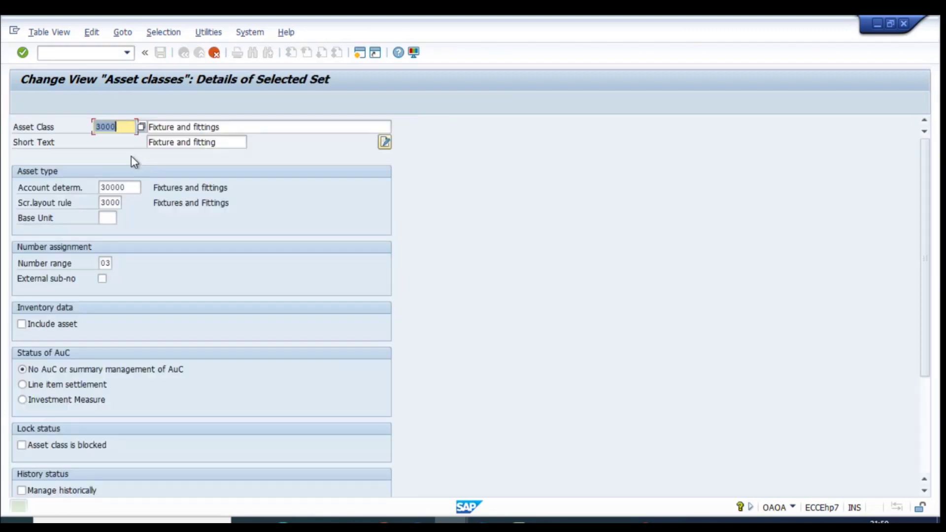
type("RN0101")
key("Tab")
type("-RN01")
key("Tab")
key("Tab")
key("Tab")
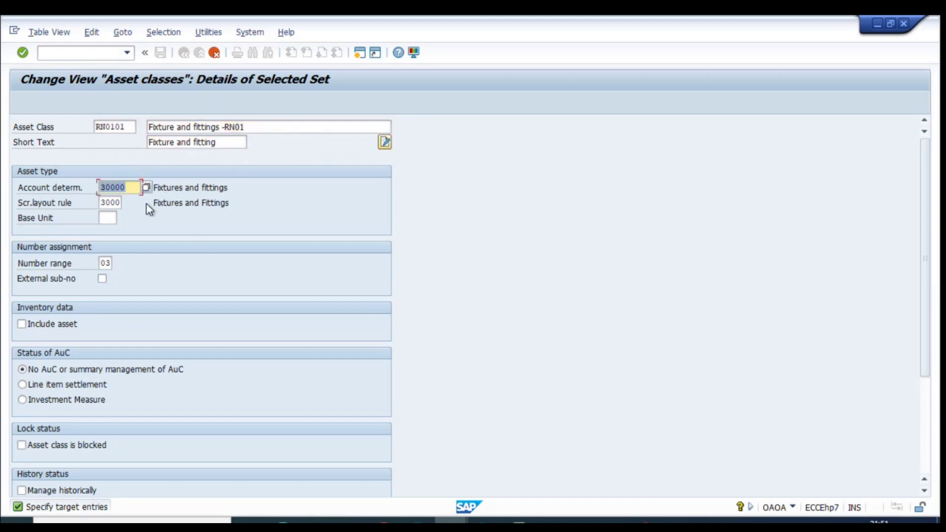
Set the new class's account determination to RN0101, Furniture & Fixture - RN01, from the list of possible entries
key("Return")
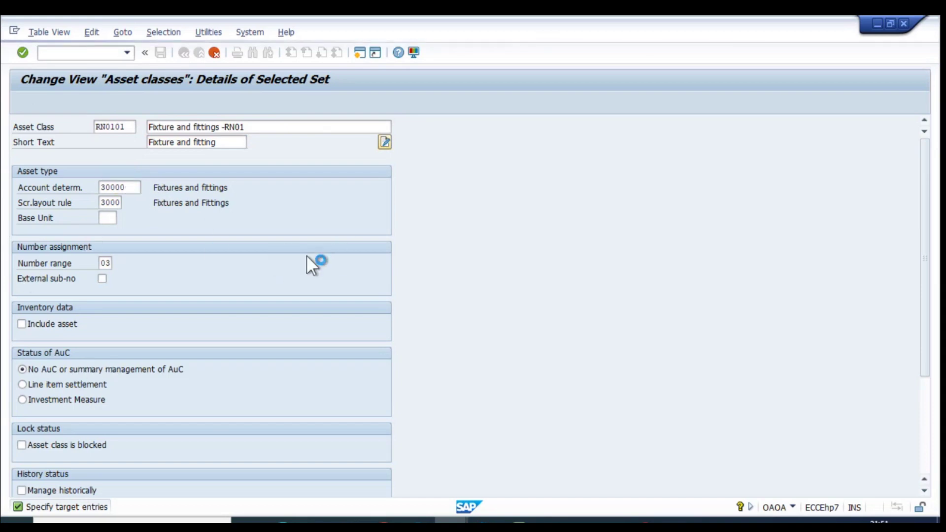
scroll(294, 164, "down", 20)
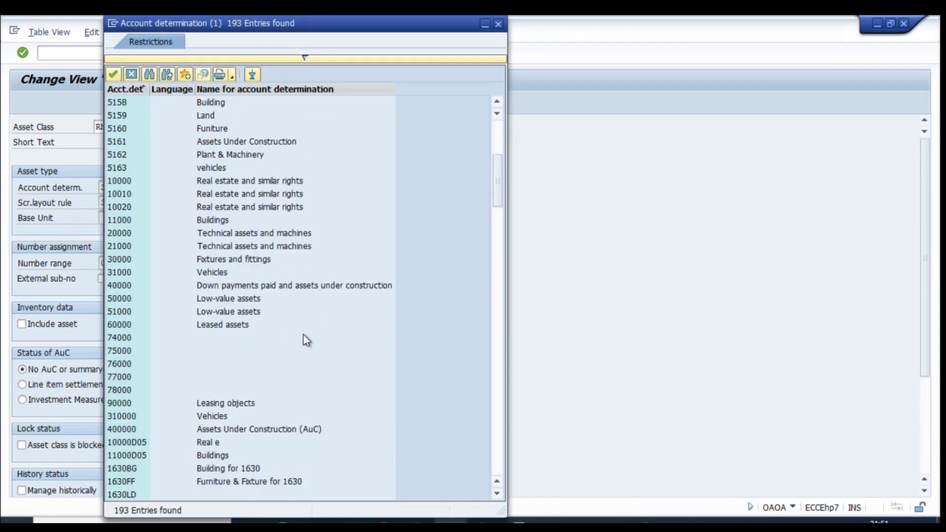
scroll(316, 372, "down", 15)
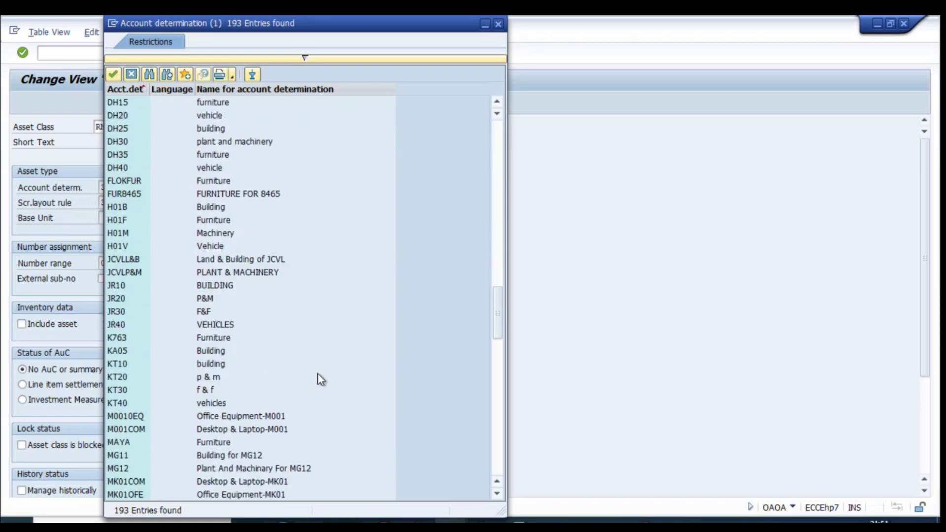
scroll(320, 375, "down", 7)
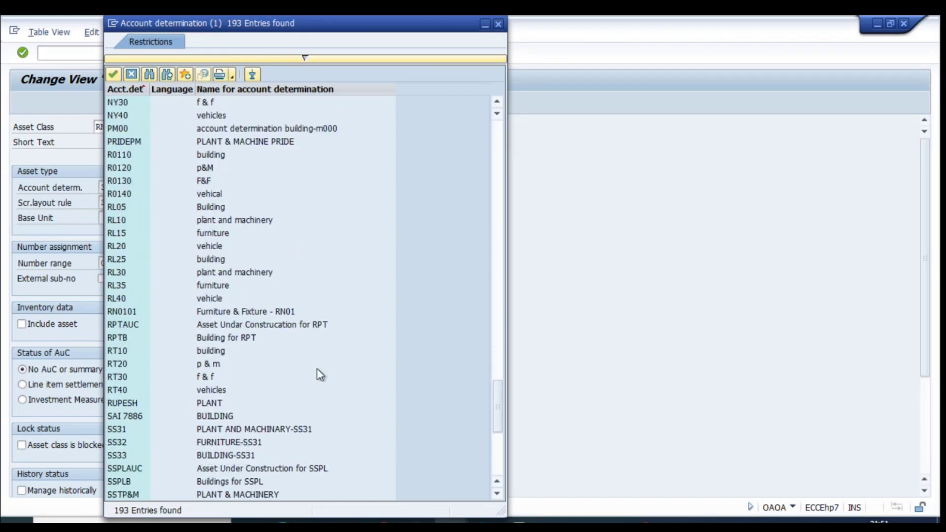
double_click(125, 311)
Set the new class's screen layout rule to R001 by filtering the possible entries for r001
left_click(112, 202)
left_click(128, 203)
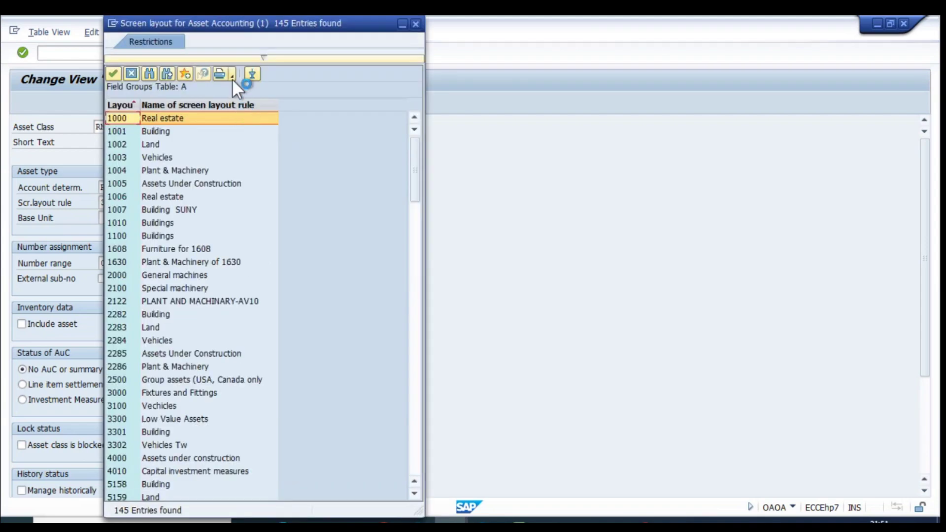
left_click(233, 85)
type("r001")
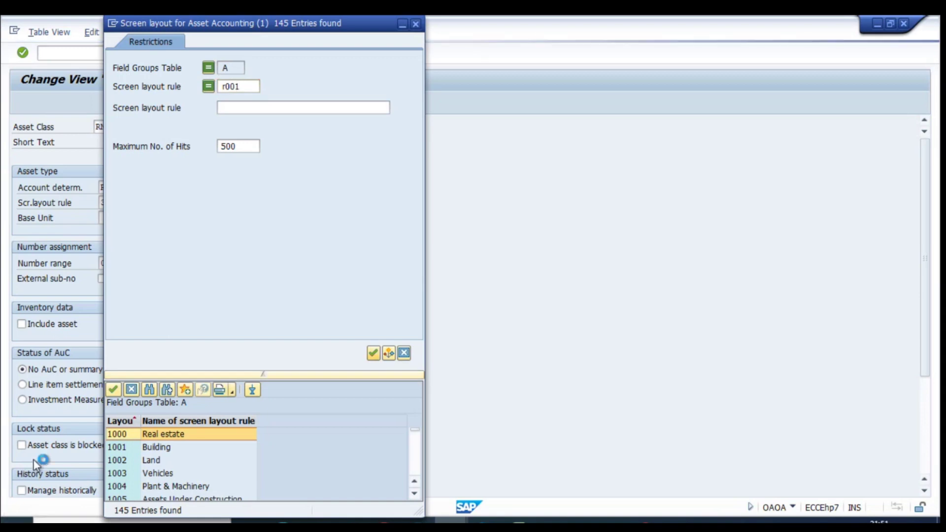
key("Return")
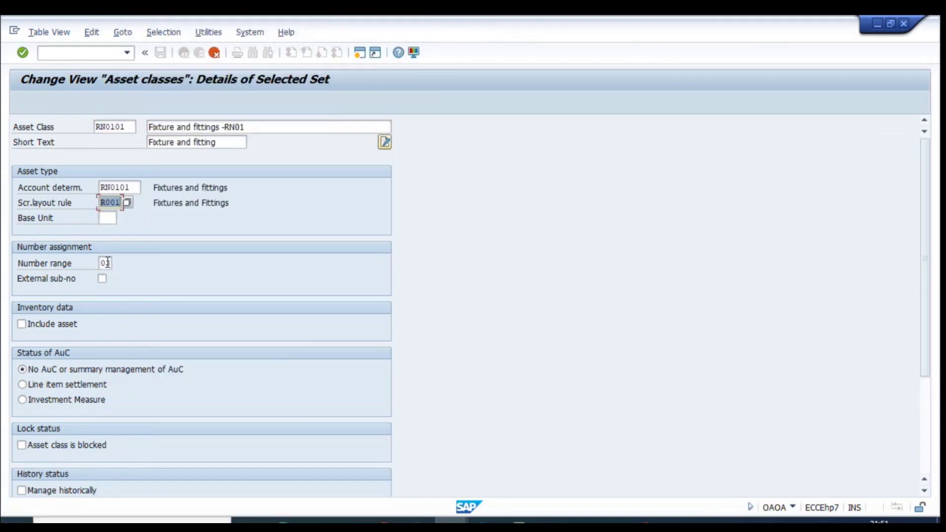
Find company code RN01 among the available number ranges and assign its number range 01 to the new asset class
left_click(108, 262)
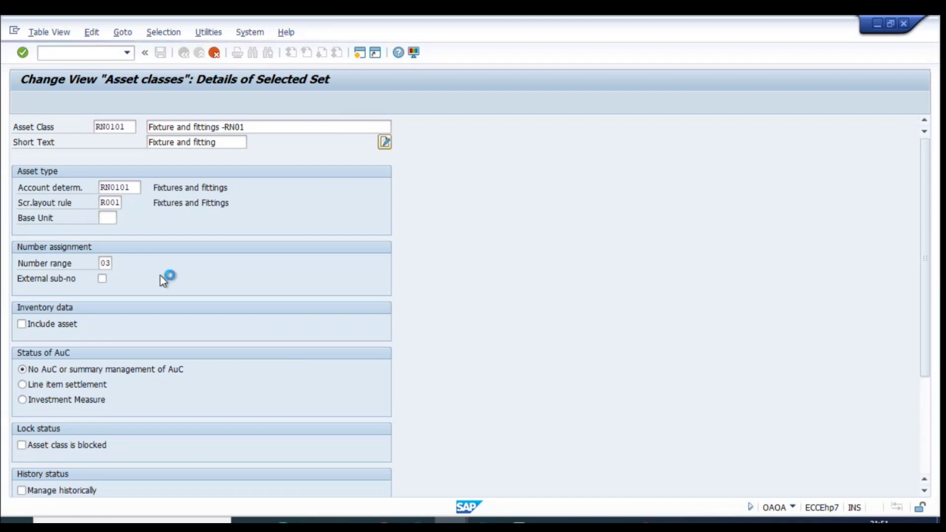
key("F4")
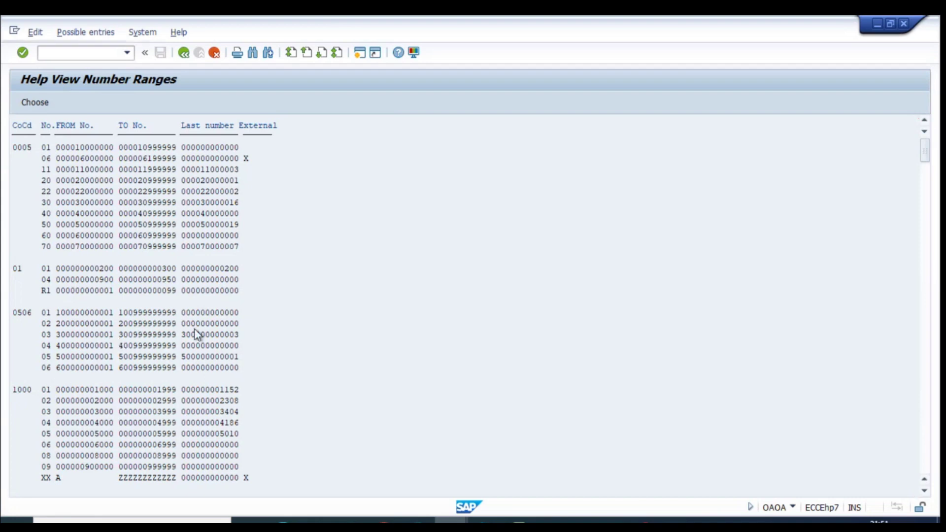
key("ctrl+f")
type("RN01")
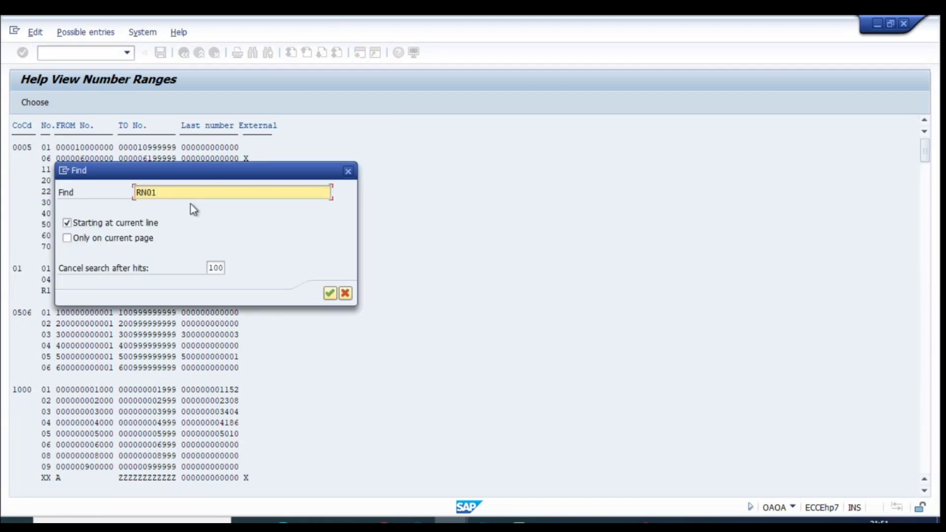
key("Return")
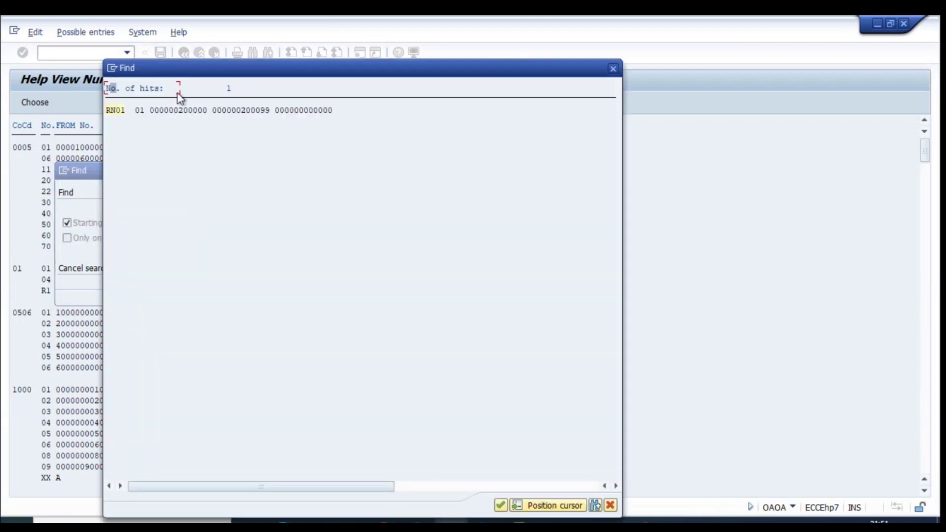
left_click(141, 112)
left_click(181, 115)
left_click(115, 110)
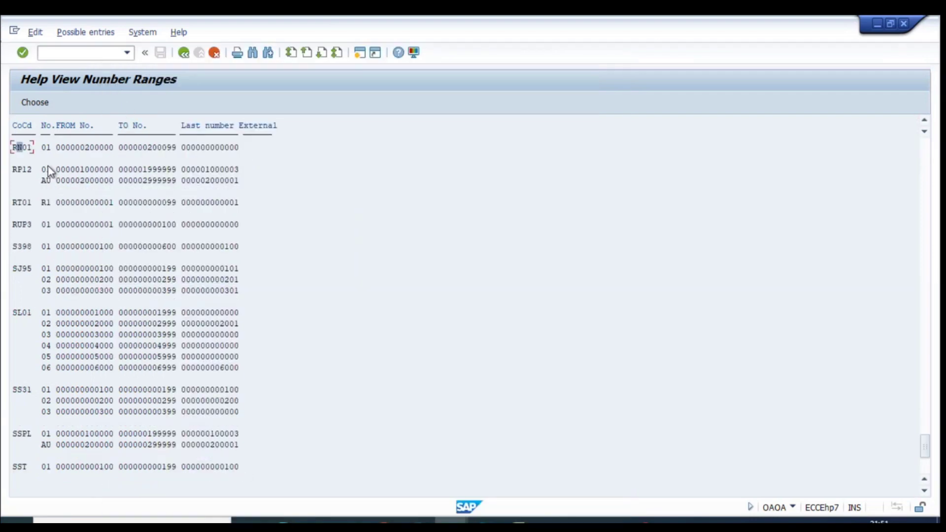
double_click(177, 147)
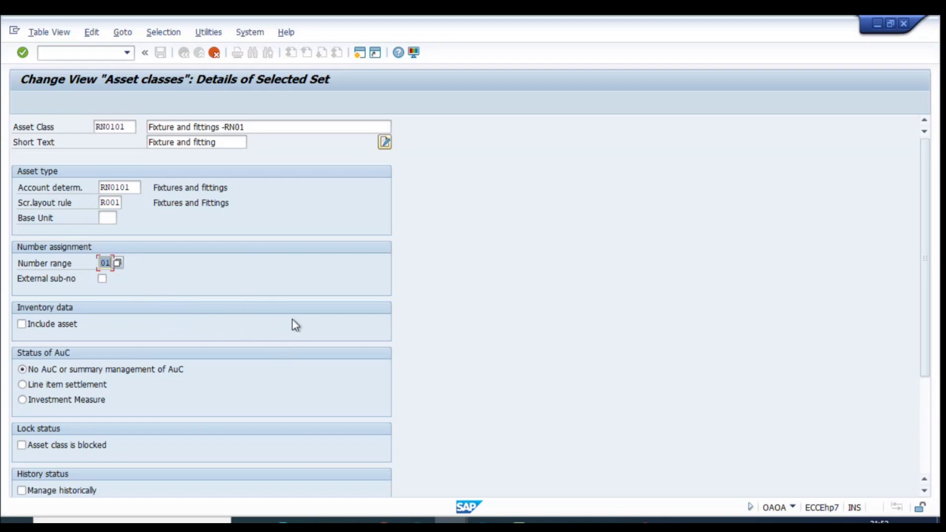
scroll(403, 333, "down", 1)
scroll(357, 319, "down", 4)
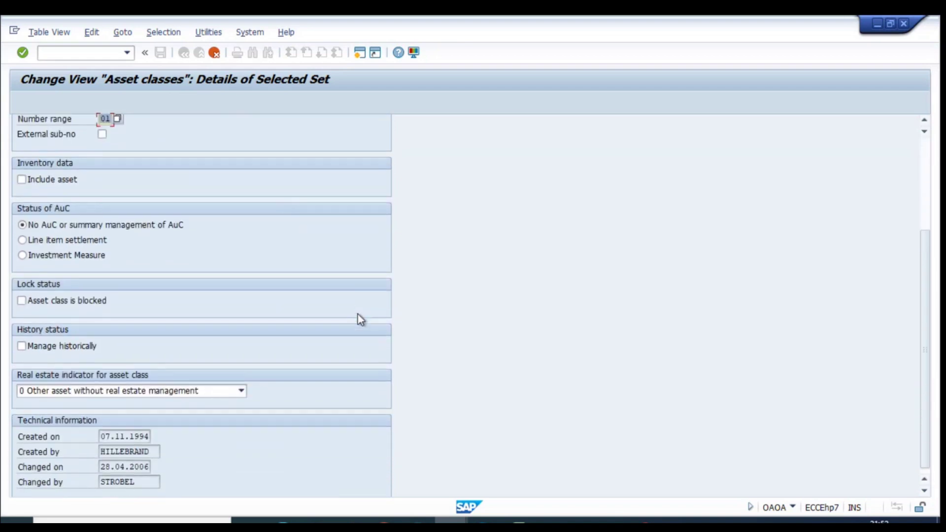
scroll(361, 319, "up", 2)
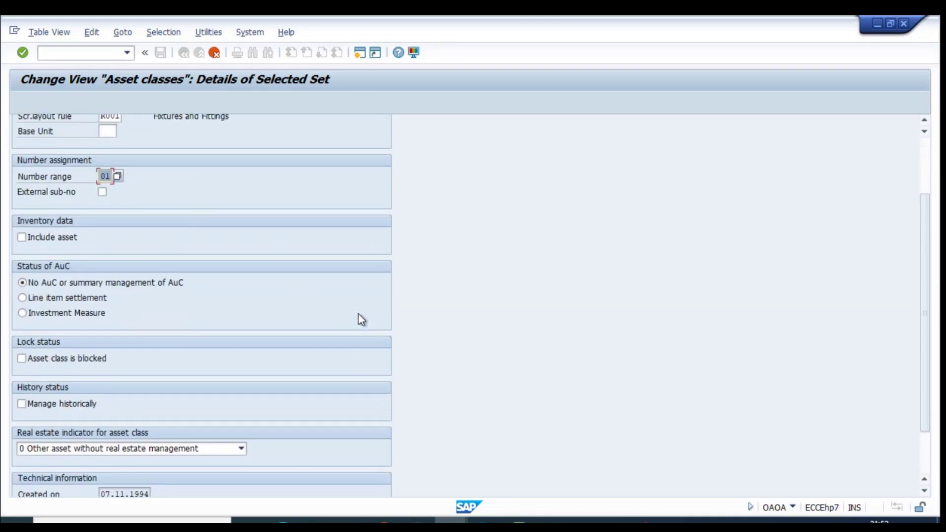
scroll(360, 319, "up", 3)
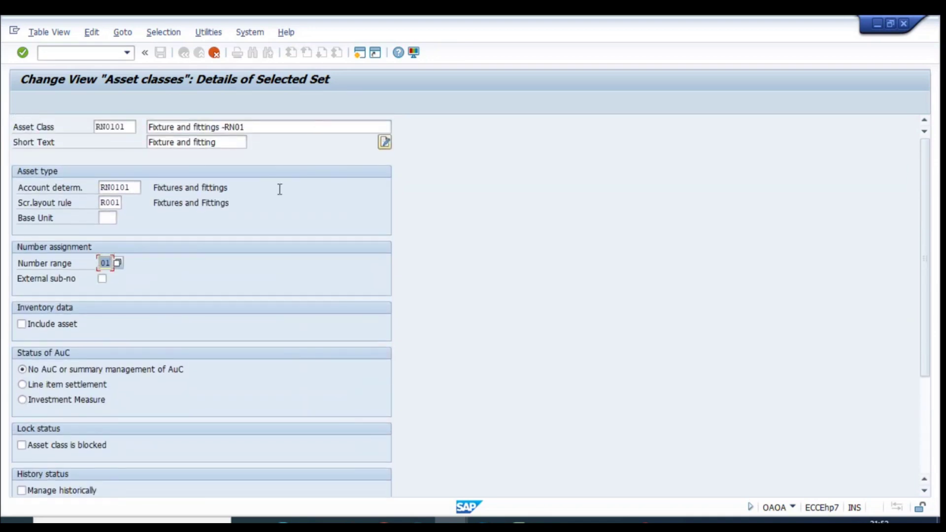
Save the new asset class RN0101 and record the change in customizing request EH7K903654
left_click(259, 127)
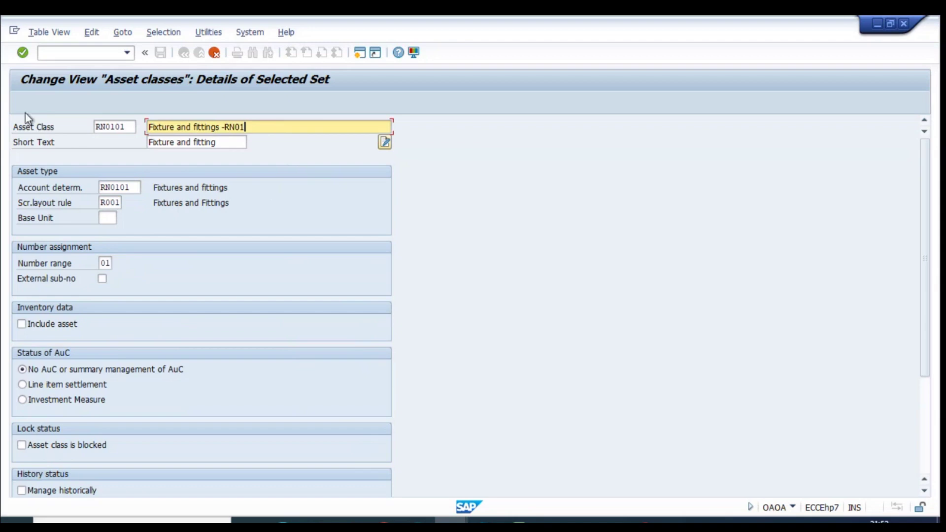
key("F3")
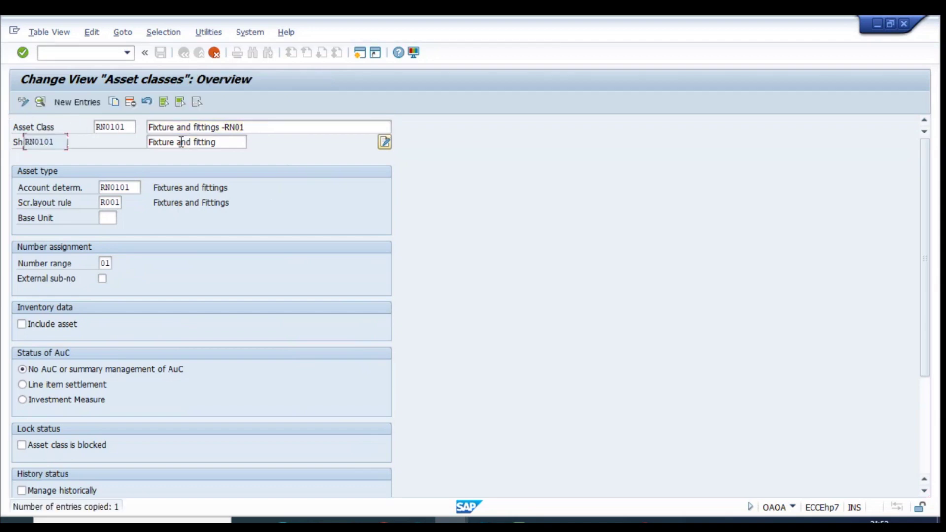
left_click_drag(62, 142, 14, 139)
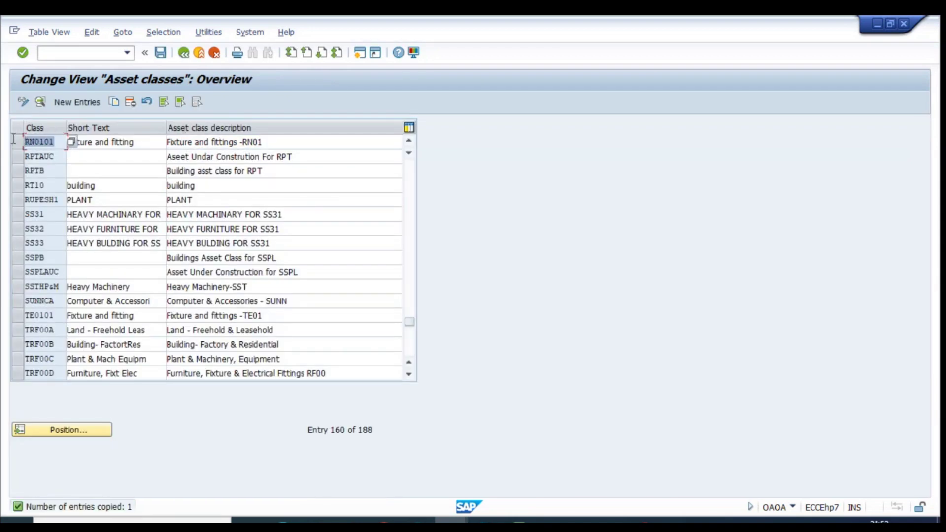
left_click(166, 55)
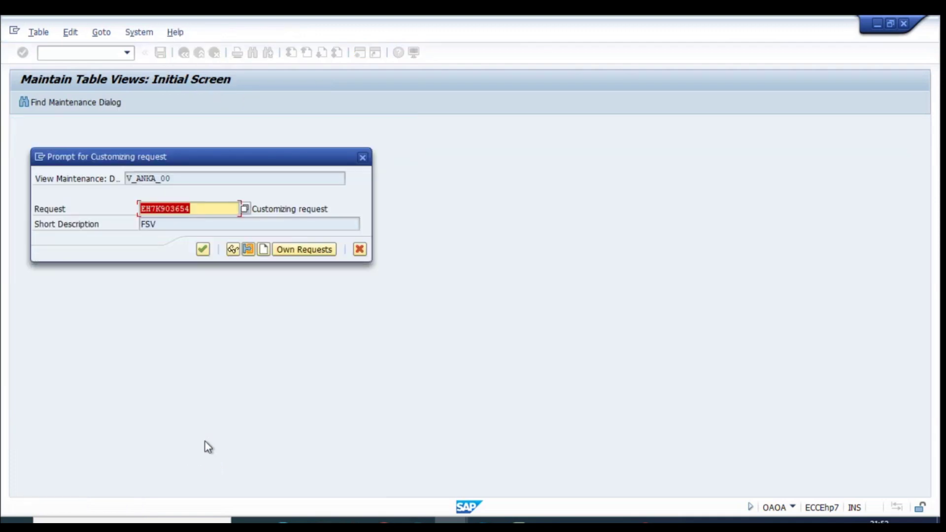
left_click(202, 250)
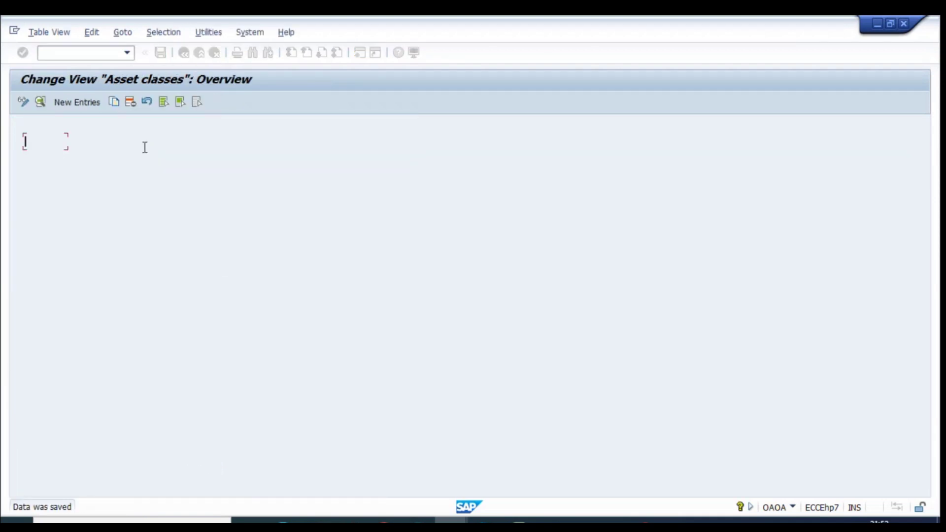
left_click(93, 185)
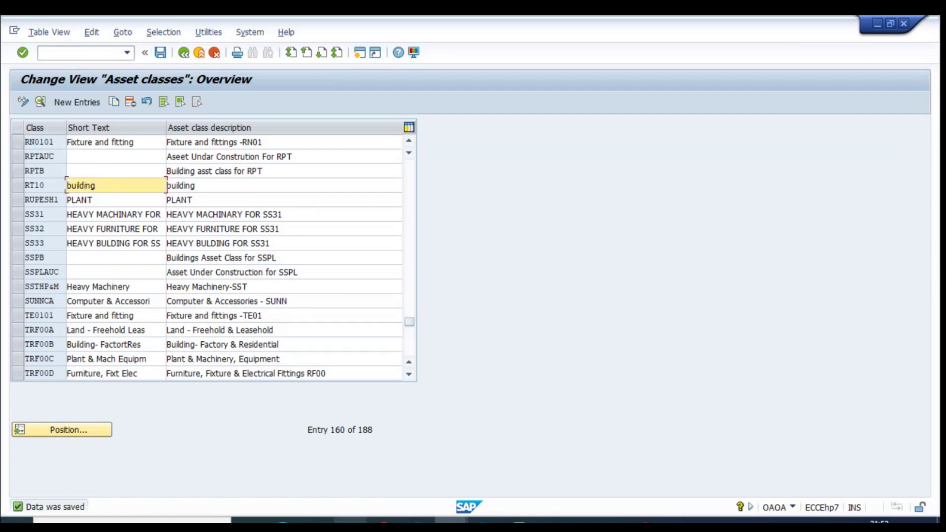
Snip the asset classes overview header with the RN0101 row and paste it into the Excel notes at B2231, below the asset class list
left_click(350, 521)
left_click(22, 66)
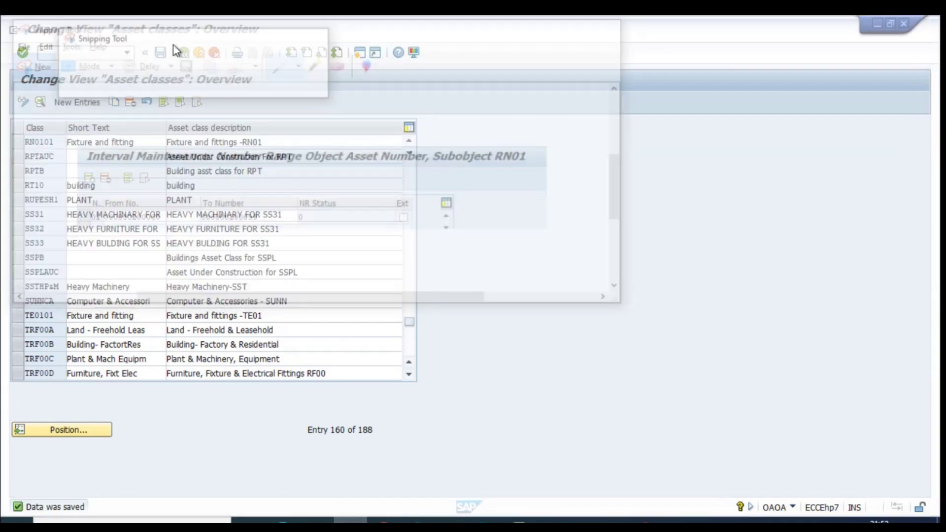
left_click_drag(9, 70, 421, 153)
left_click(518, 520)
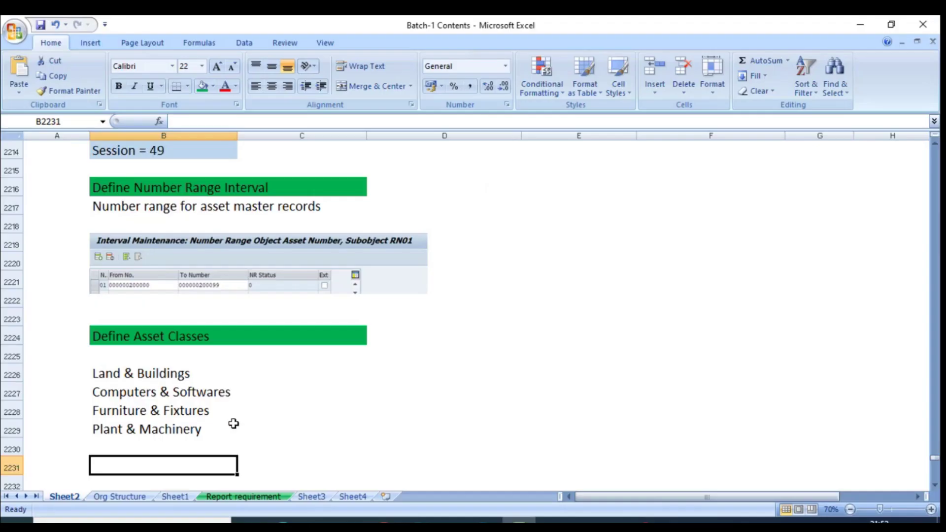
scroll(313, 426, "down", 1)
key("ctrl+v")
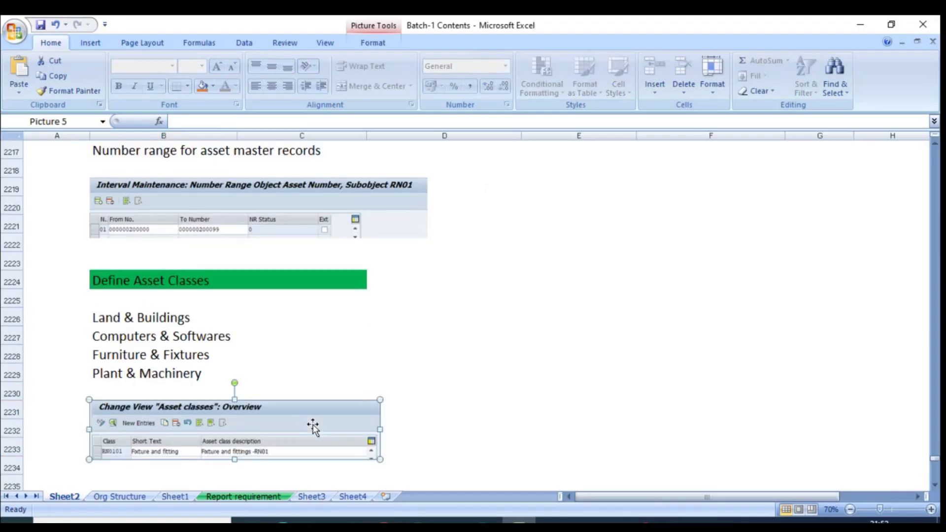
left_click(394, 351)
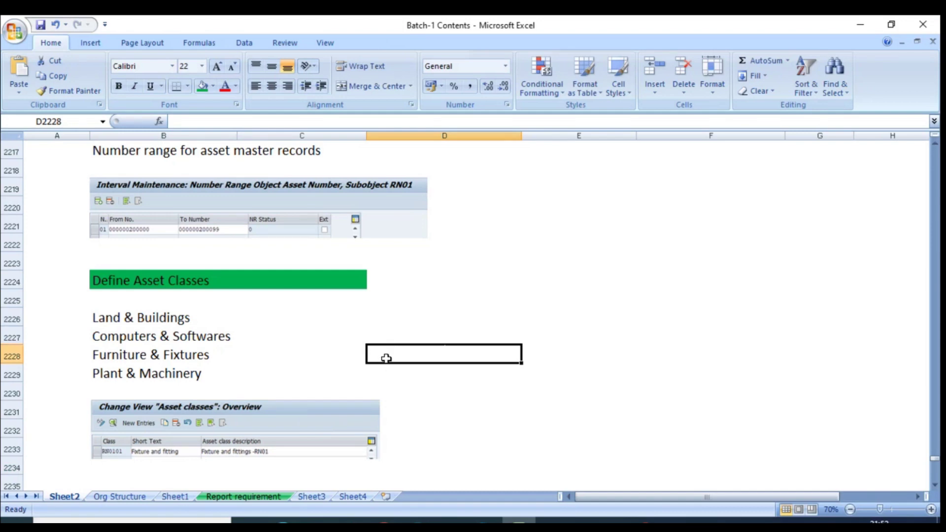
scroll(375, 362, "down", 1)
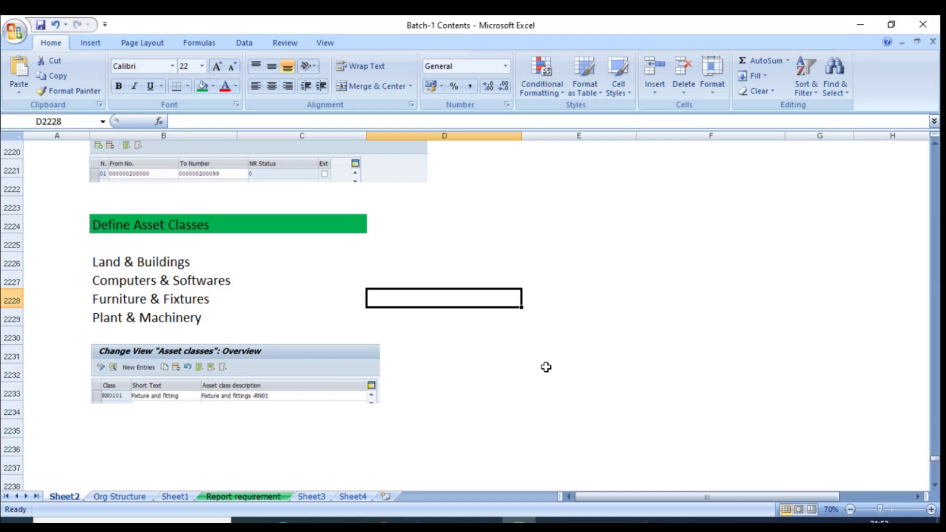
Return from Excel and close the Snipping Tool without saving the snip
left_click(856, 26)
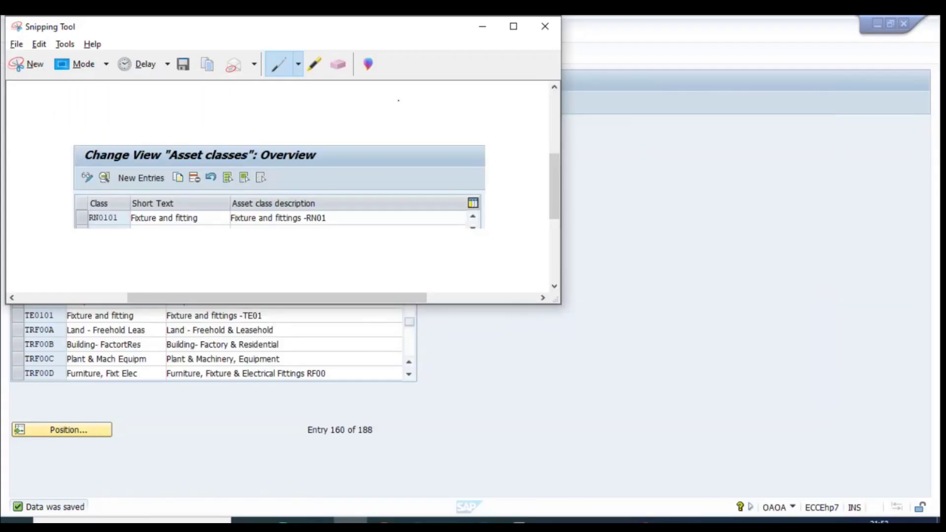
left_click(542, 31)
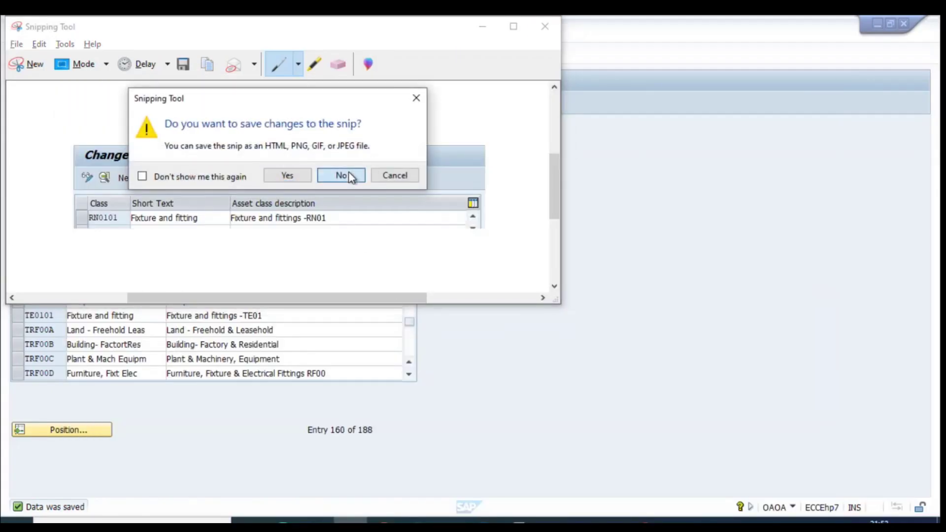
left_click(340, 176)
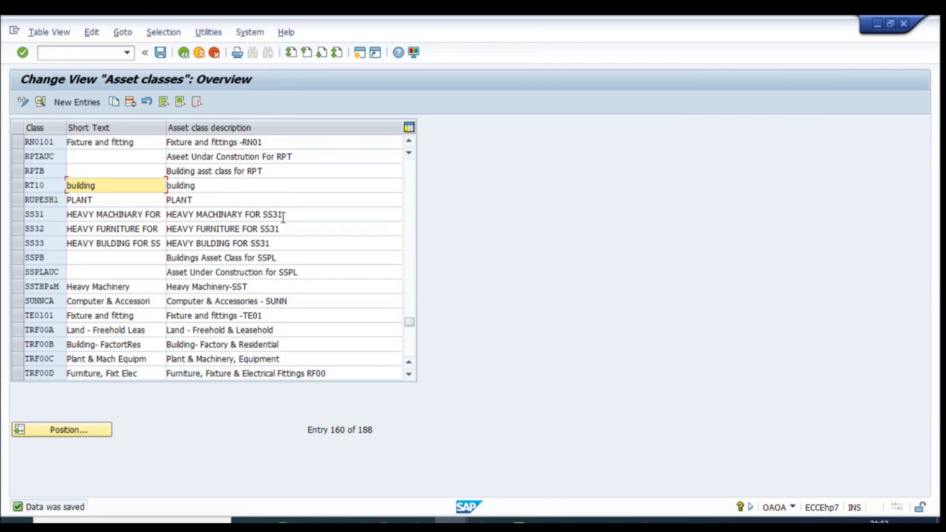
Review the account determination in the details of asset class RN0101 and return to the IMG structure
double_click(54, 143)
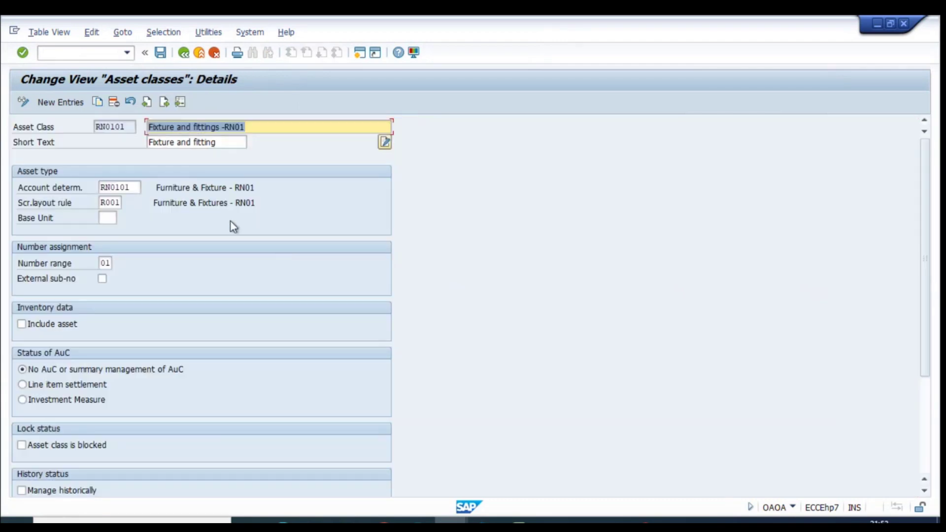
double_click(136, 193)
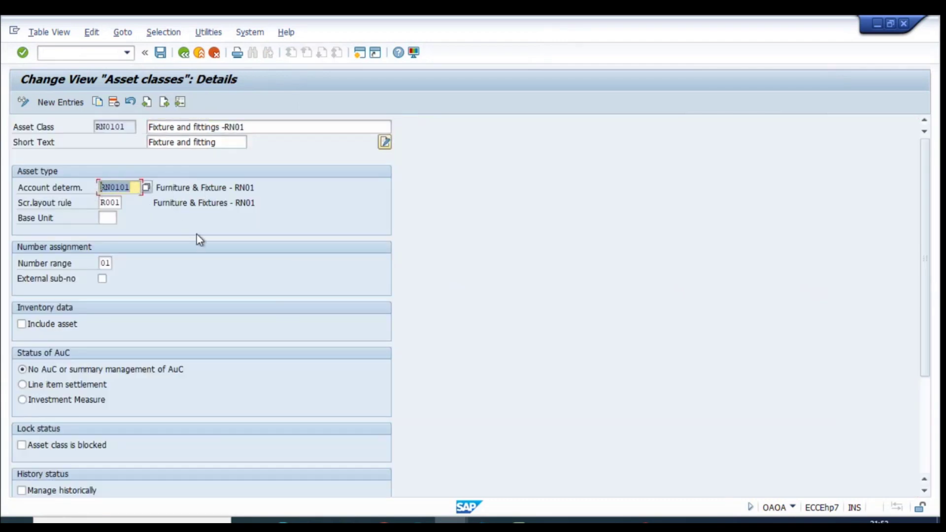
left_click(193, 187)
left_click(184, 53)
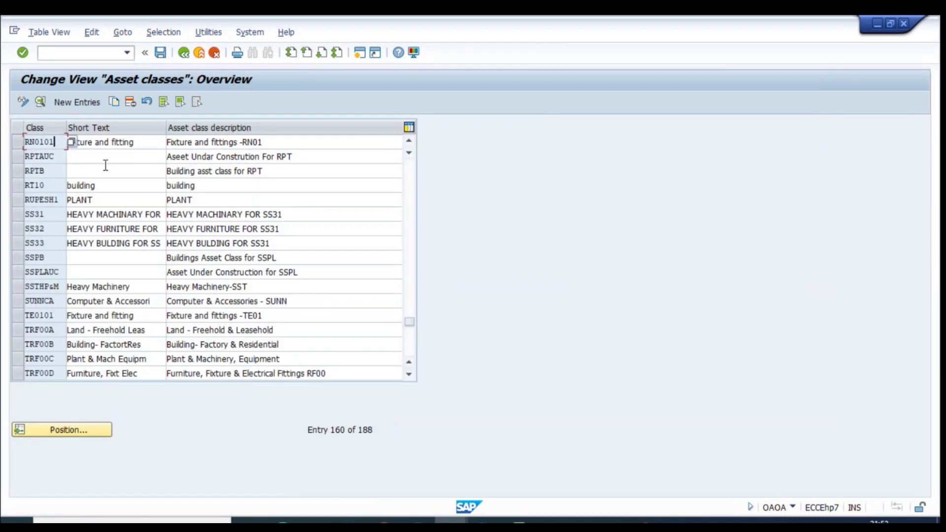
left_click(186, 53)
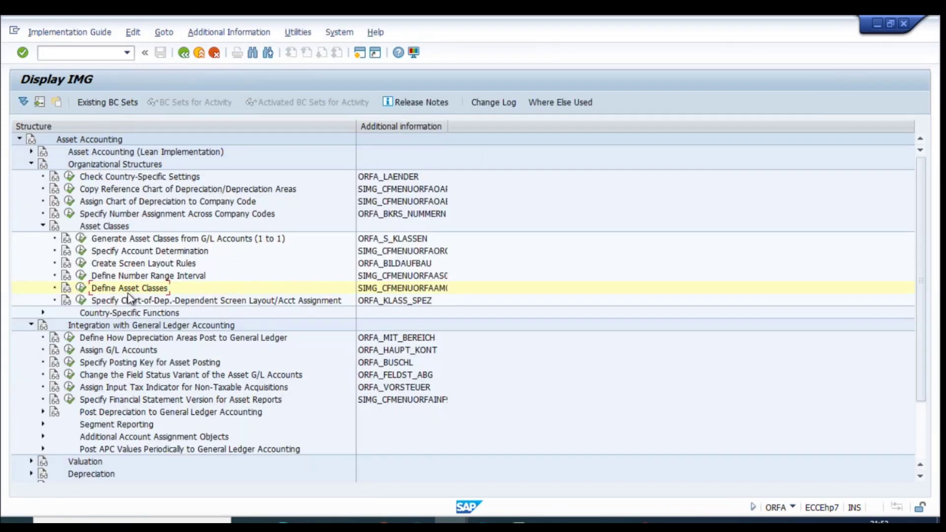
Collapse the Asset Classes node in the IMG and add the heading "Integration with General Ledger Accounting" in cell B2236 of the Excel notes
left_click(42, 225)
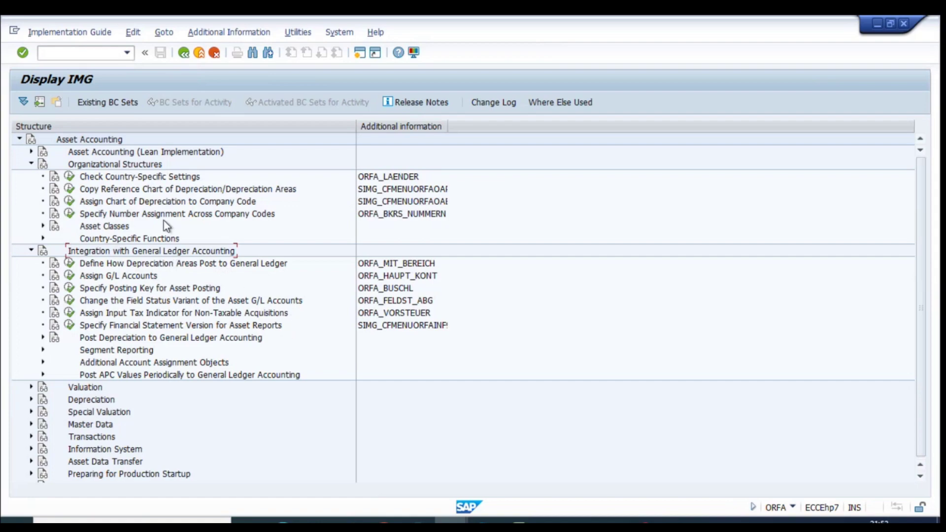
left_click(519, 521)
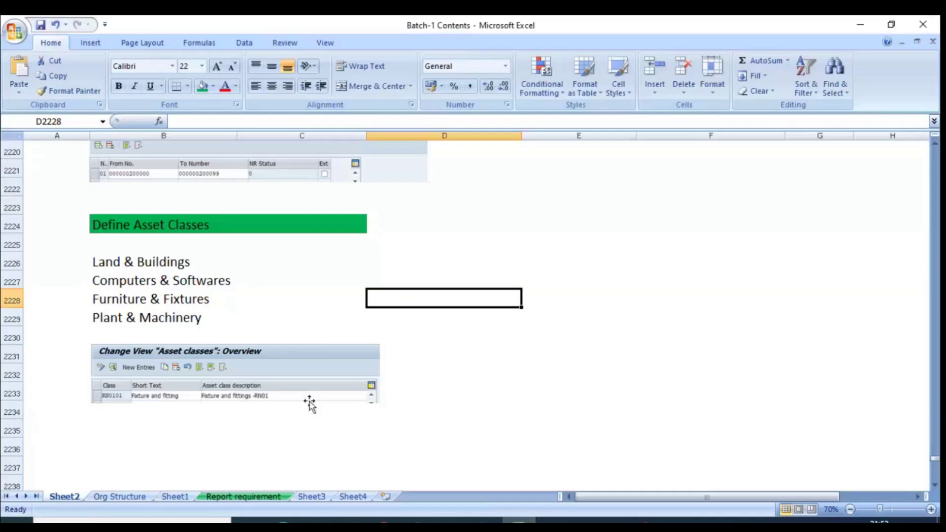
scroll(309, 401, "down", 2)
left_click(148, 338)
type("Integration with General Ledger Accounting")
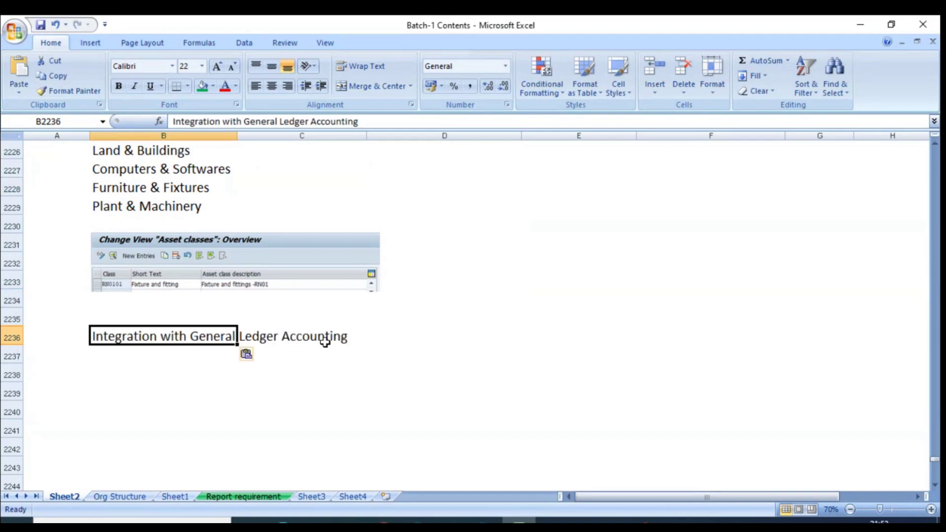
Fill the new heading across cells B2236 and C2236 with green and save the workbook
left_click(341, 341, "shift")
left_click(206, 89)
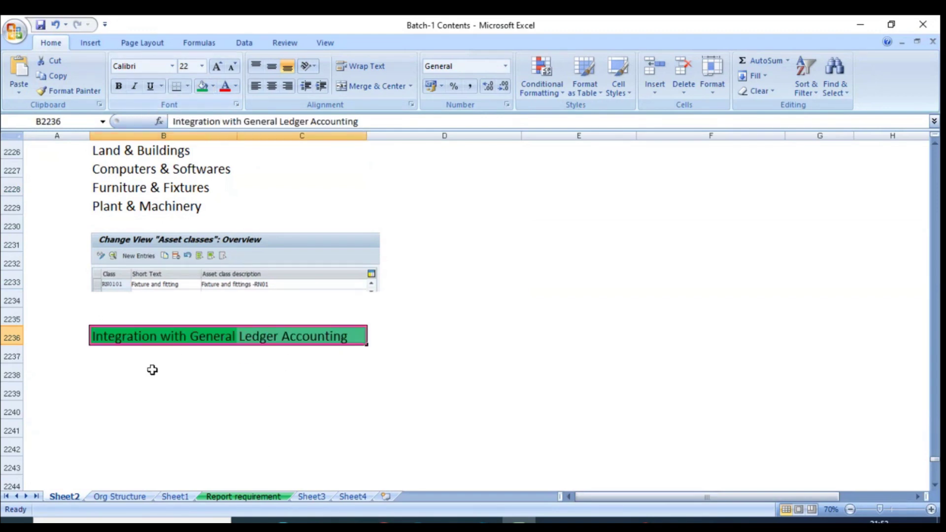
left_click(121, 370)
key("ctrl+s")
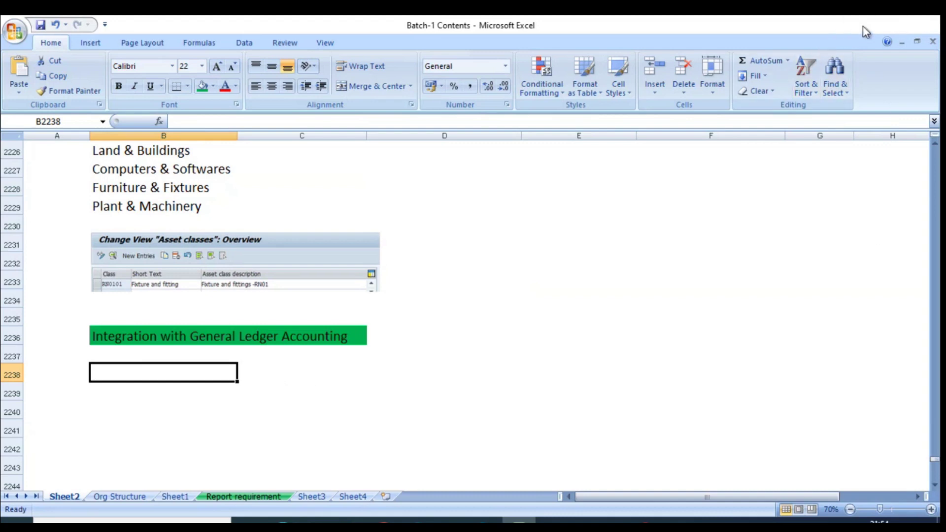
Switch back to SAP and open the Assign G/L Accounts activity under Integration with General Ledger Accounting
left_click(862, 26)
left_click(103, 280)
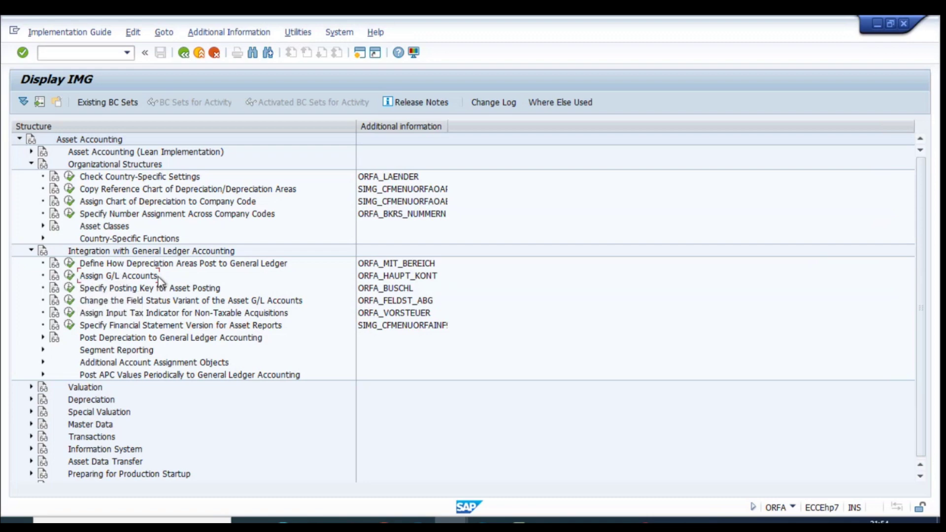
key("alt+Tab")
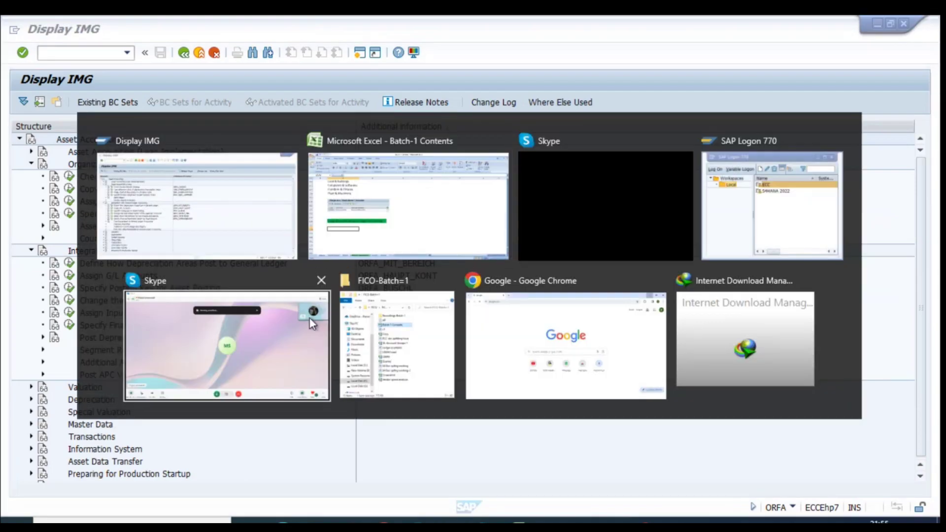
key("alt+Tab")
left_click(70, 276)
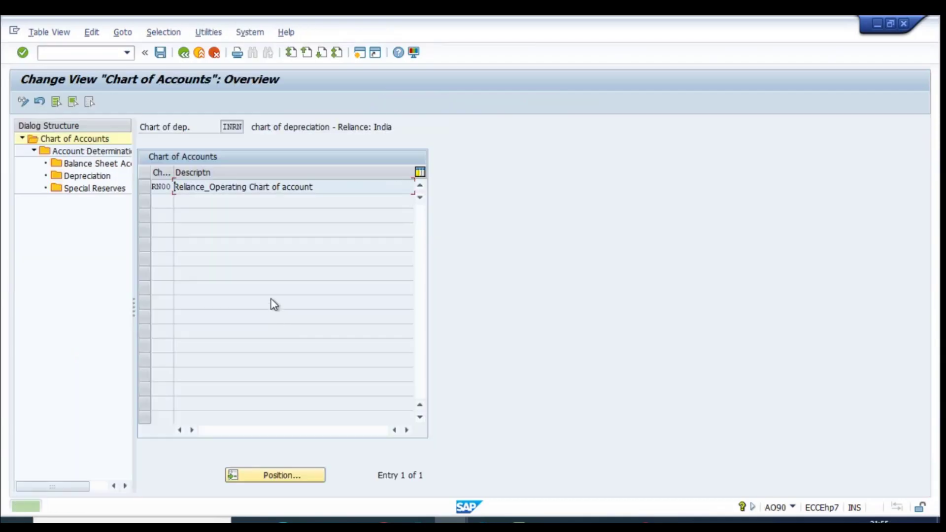
Examine which chart of depreciation the G/L account assignment is using, reopening the activity once, and return to the IMG structure
double_click(230, 127)
left_click(285, 128)
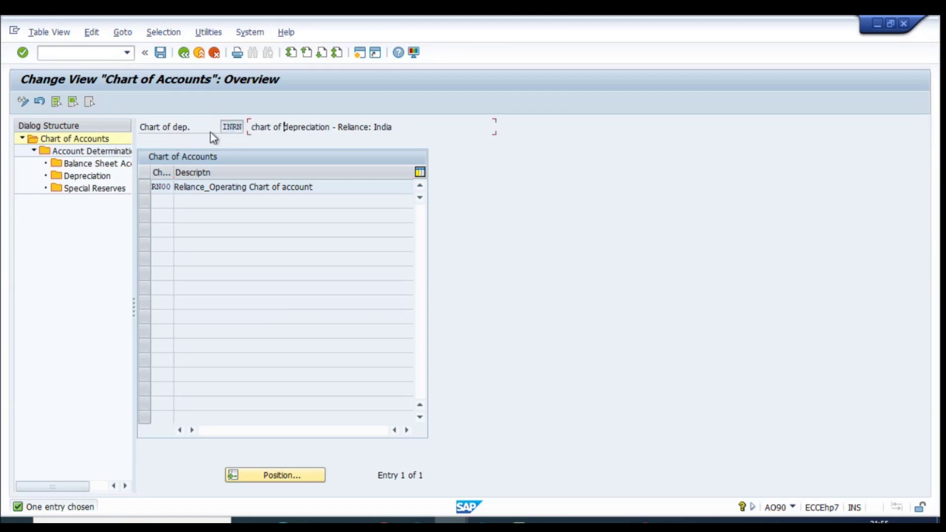
left_click_drag(223, 131, 250, 128)
left_click(287, 129)
left_click(185, 55)
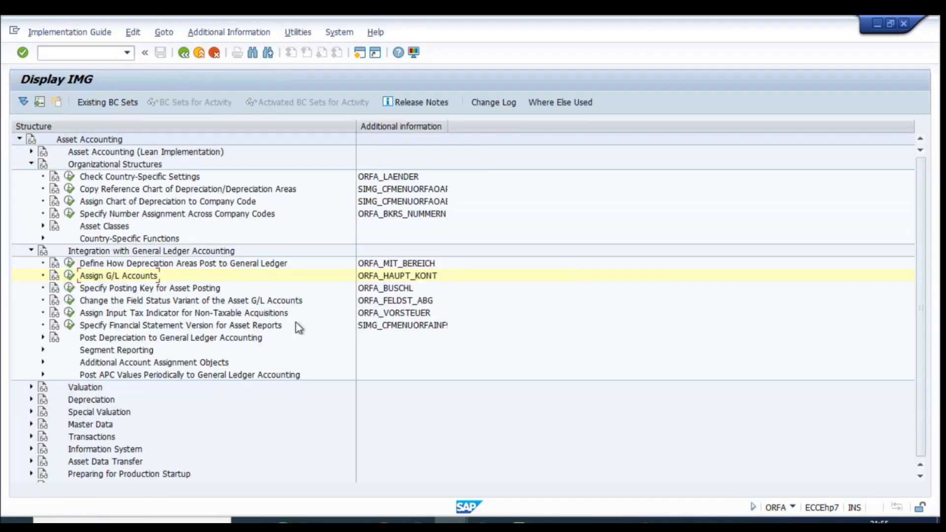
left_click(69, 275)
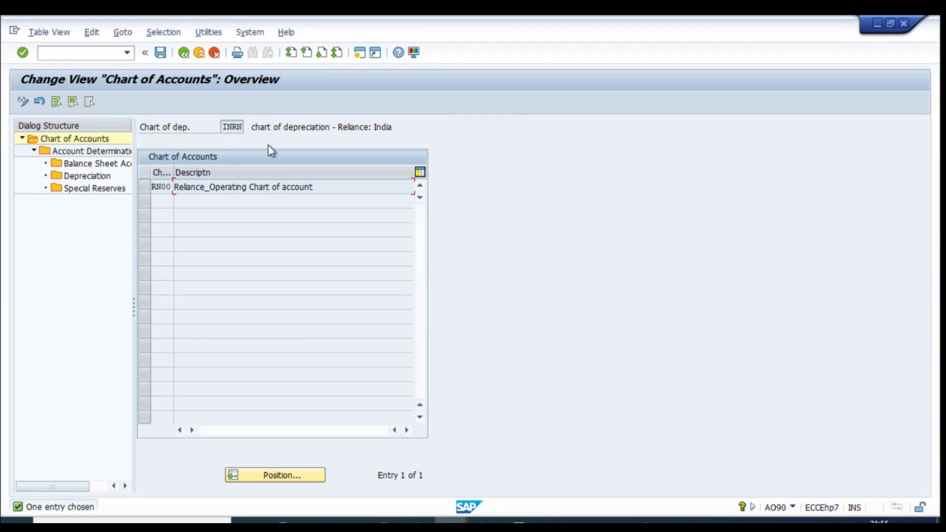
left_click(230, 128)
left_click(198, 53)
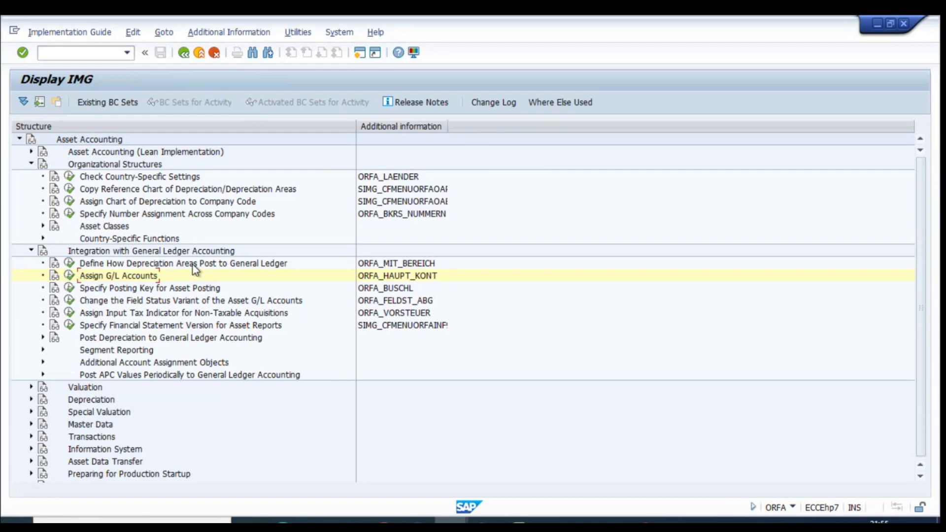
Set the chart of depreciation to INTT under Valuation and reopen Assign G/L Accounts to check the active chart
double_click(85, 387)
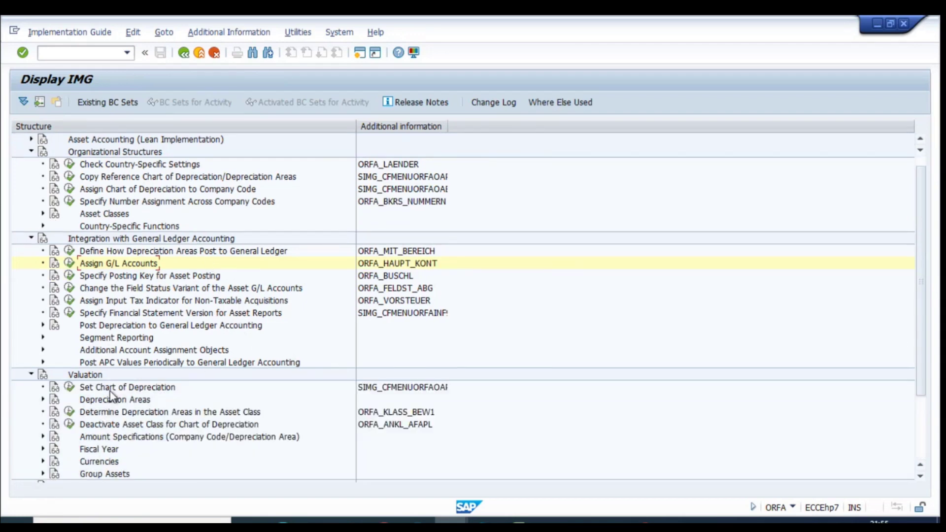
left_click(70, 387)
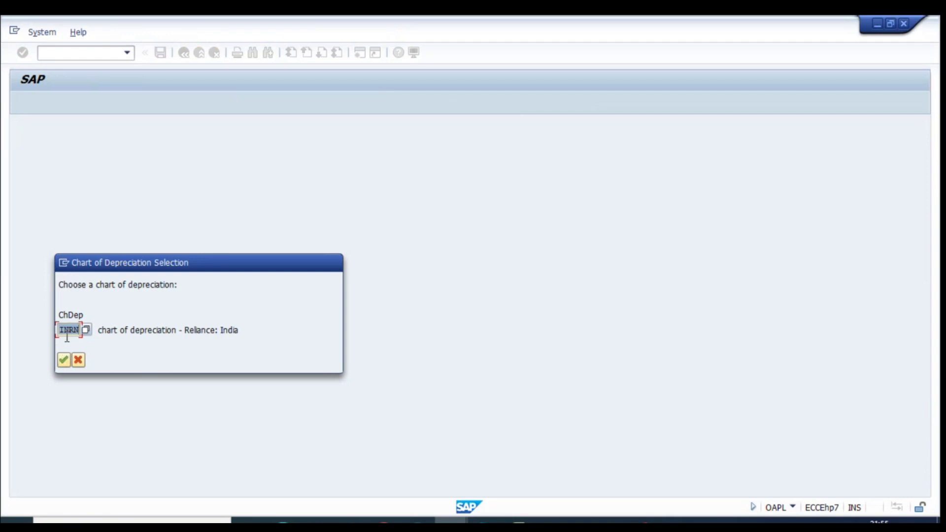
type("INTT")
left_click(63, 361)
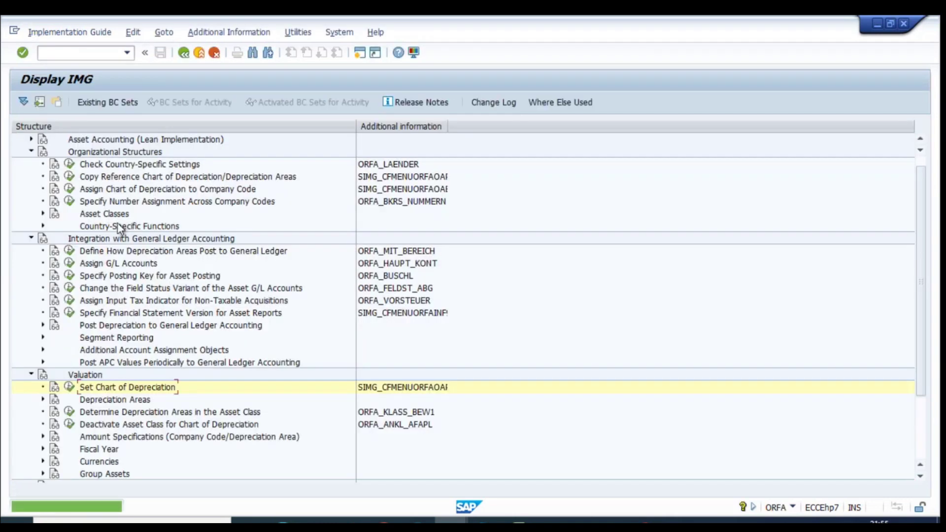
left_click(69, 264)
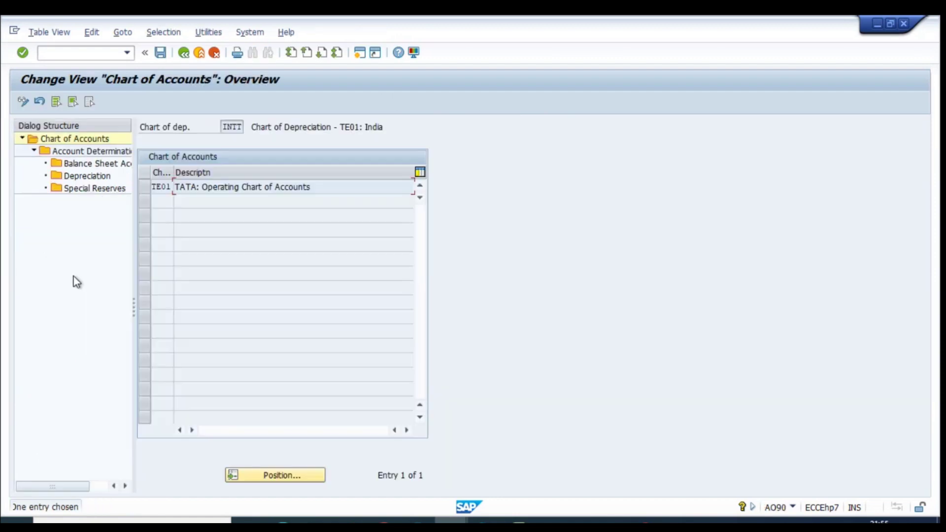
left_click(311, 126)
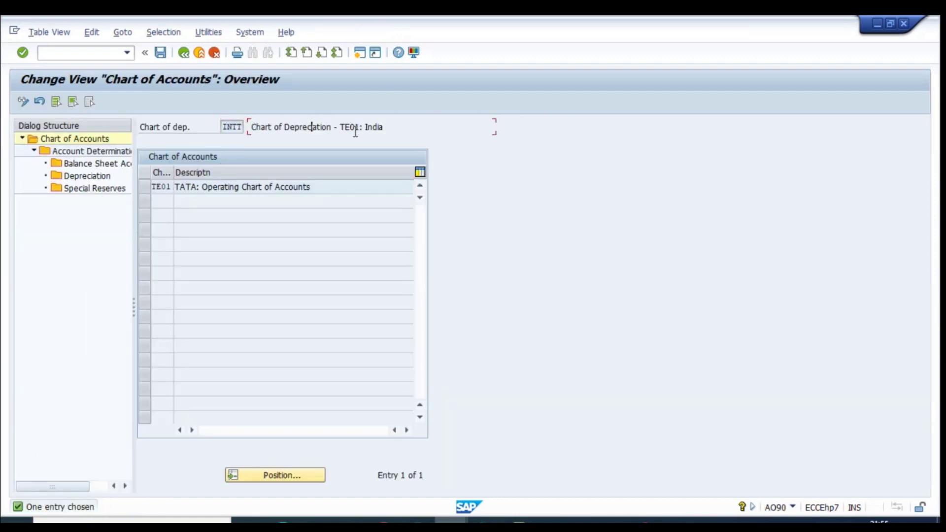
Return to the IMG structure, set the chart of depreciation to INRN, and reopen Assign G/L Accounts
left_click(184, 54)
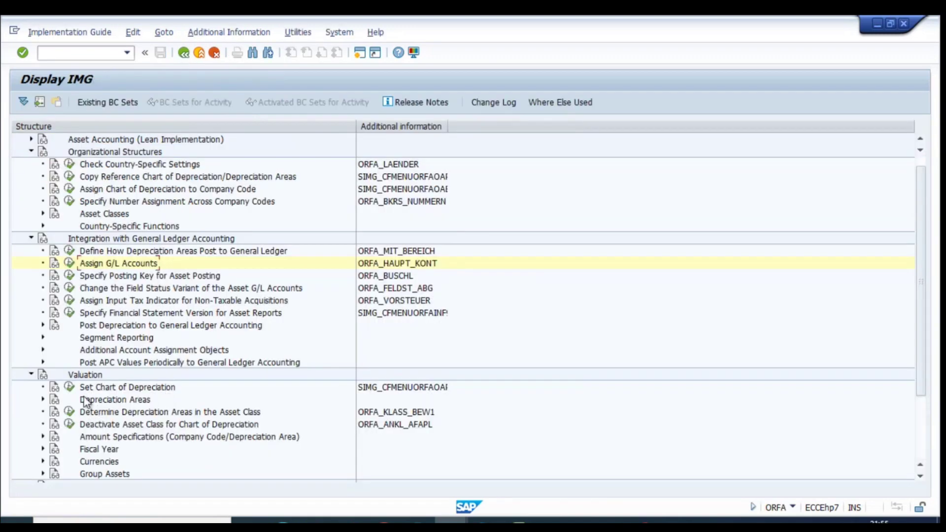
left_click(69, 387)
type("INRN")
key("Return")
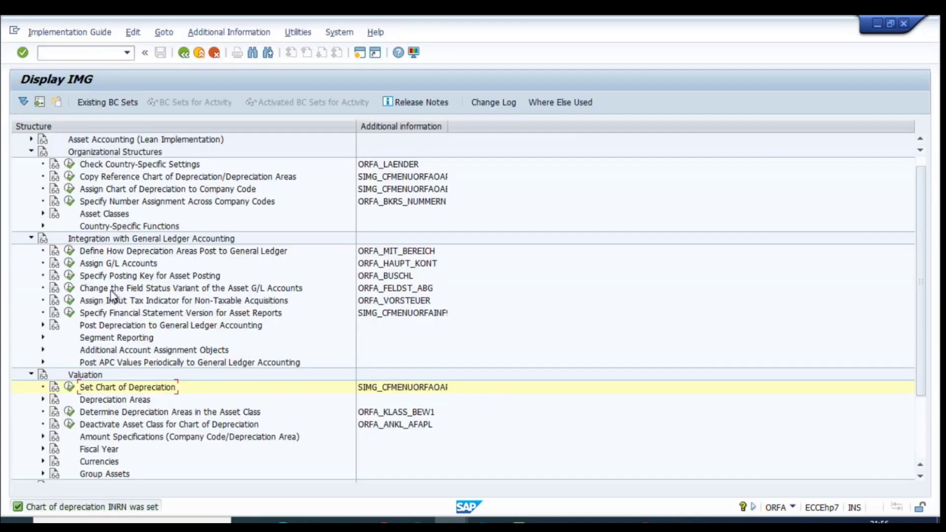
left_click(69, 265)
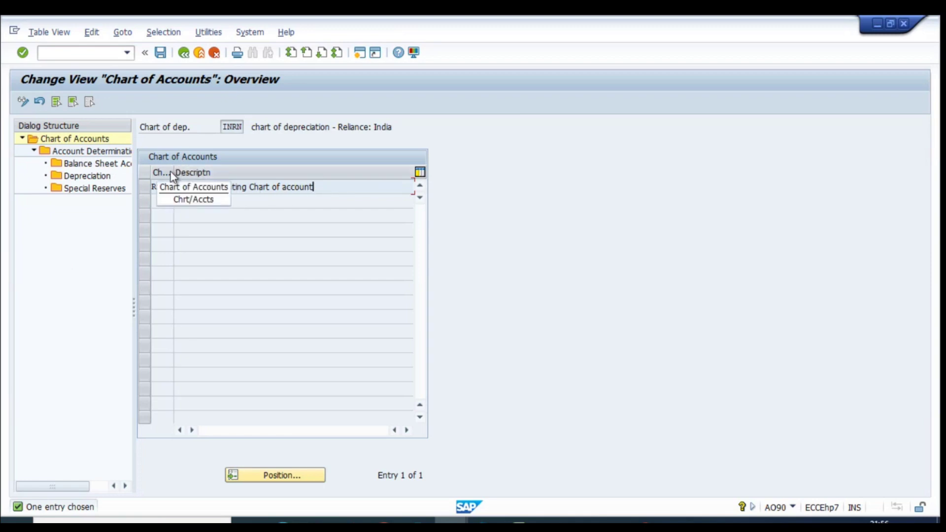
Widen the chart of accounts column and the dialog structure area, then select chart of accounts RN00 and the Account Determination folder
left_click_drag(174, 172, 193, 172)
left_click(148, 190)
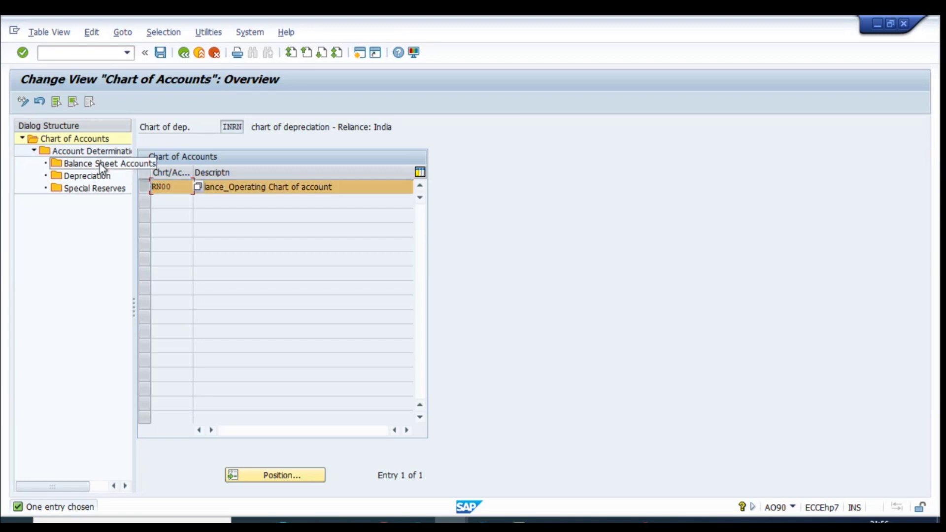
left_click_drag(135, 301, 233, 301)
left_click(83, 155)
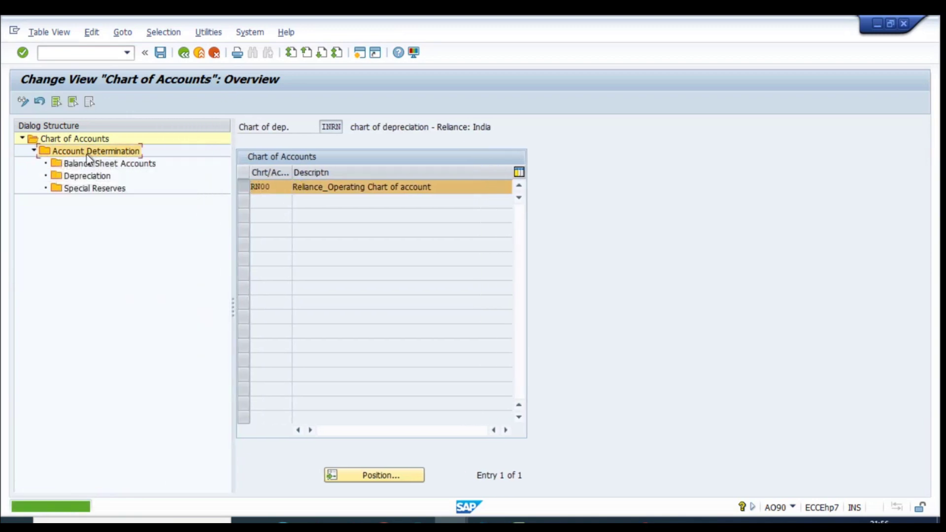
Switch to the Excel notes and review the account determination, screen layout, number range and asset class sections for the integration prerequisites
left_click(519, 521)
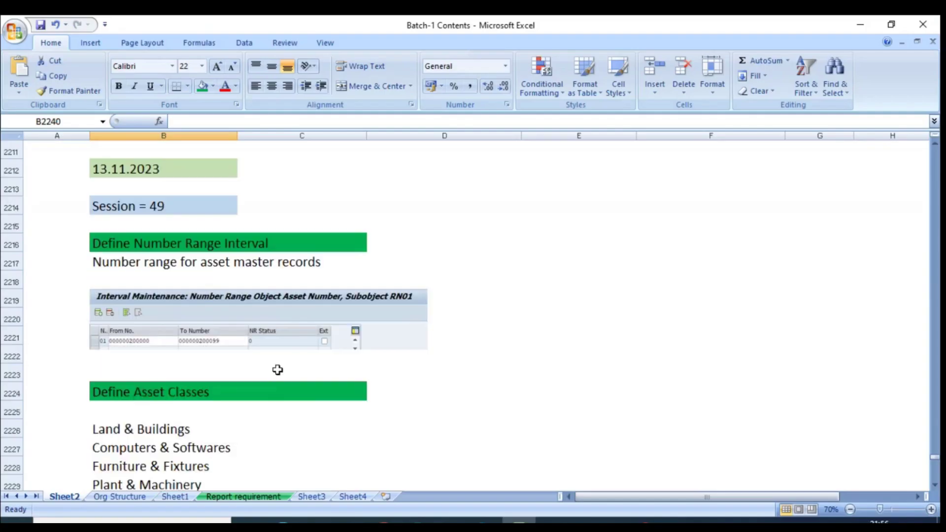
scroll(306, 380, "down", 5)
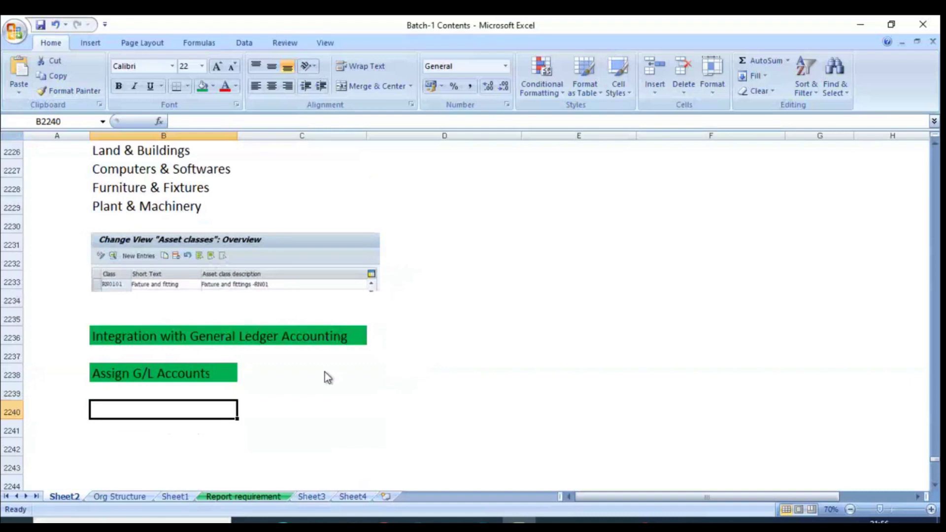
scroll(276, 286, "up", 6)
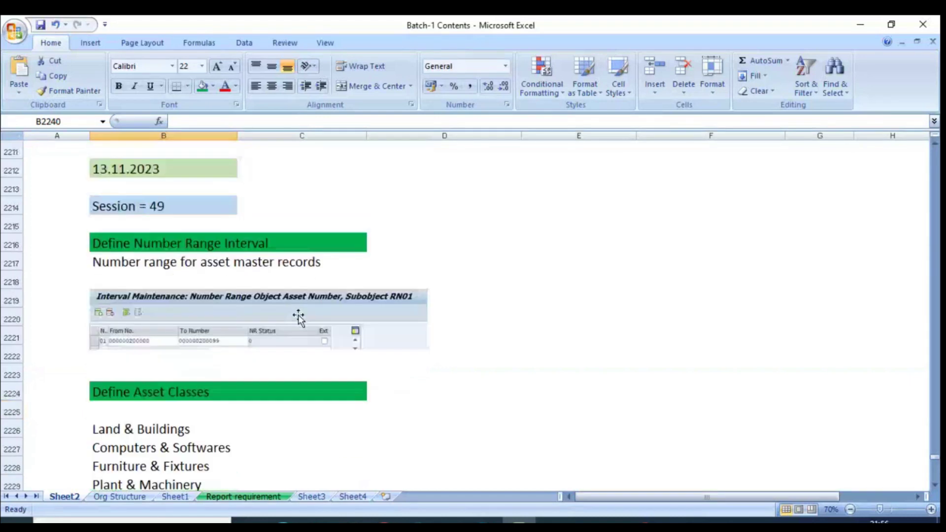
scroll(276, 322, "up", 4)
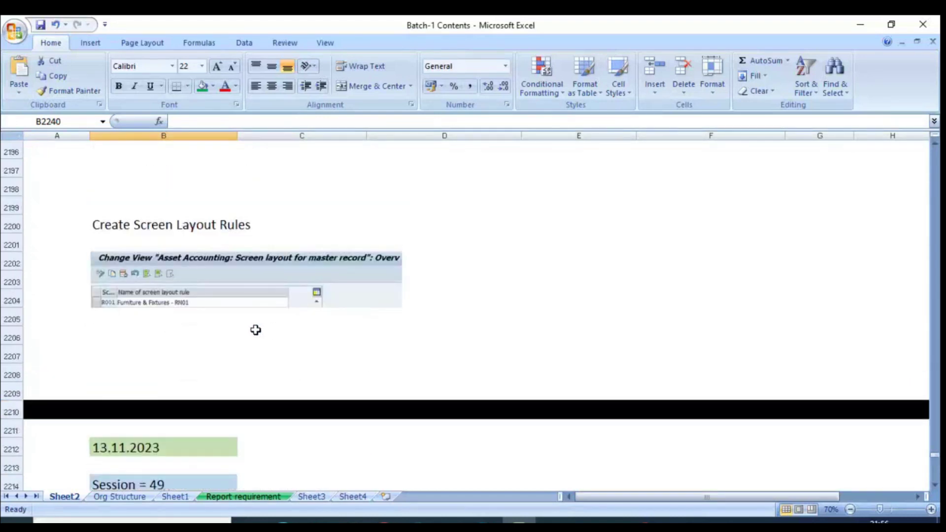
scroll(255, 332, "up", 3)
scroll(227, 311, "up", 2)
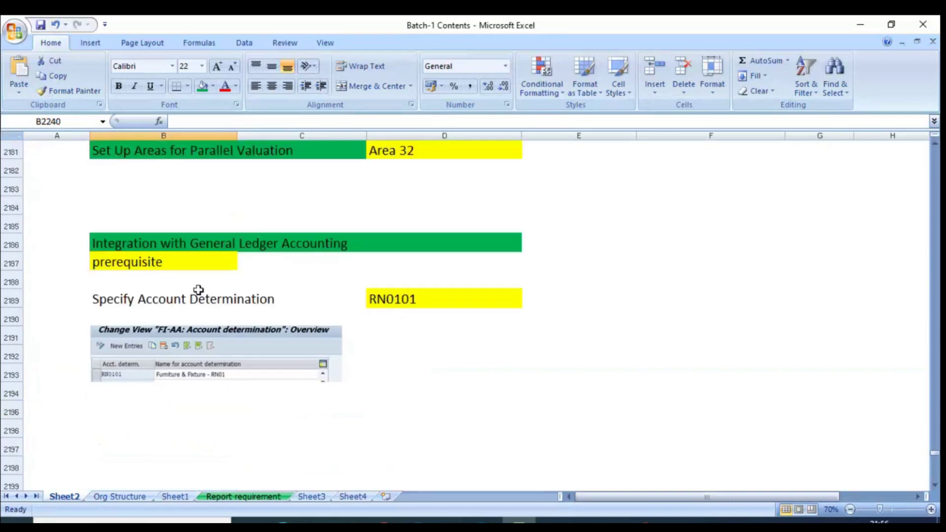
left_click(197, 295)
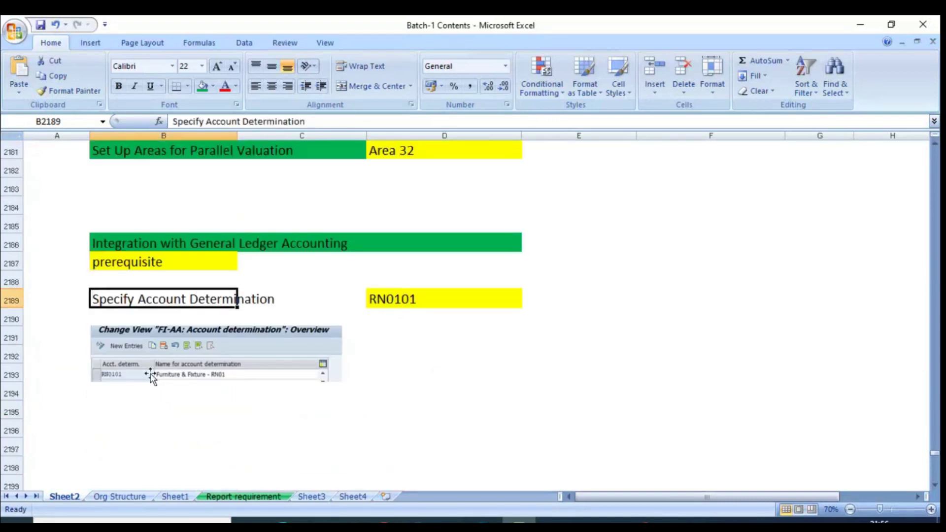
scroll(147, 377, "down", 1)
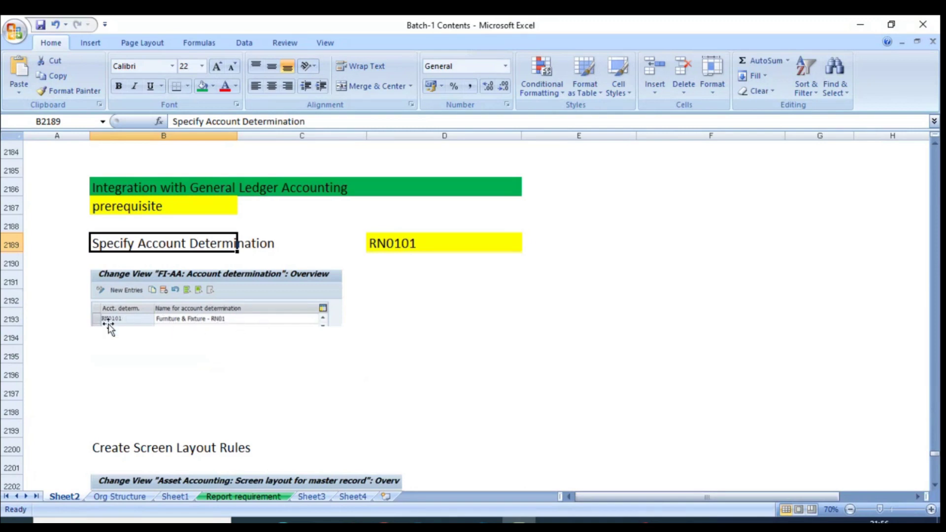
scroll(203, 320, "down", 4)
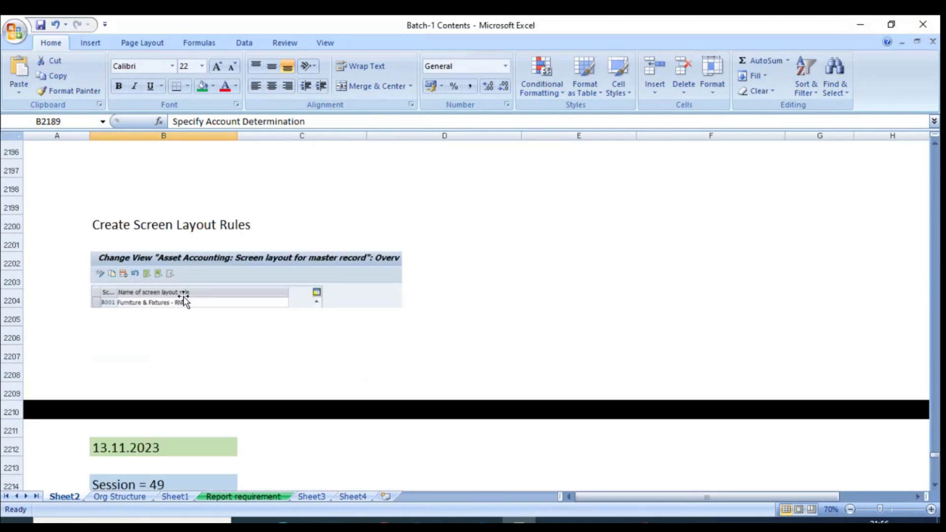
scroll(203, 305, "down", 7)
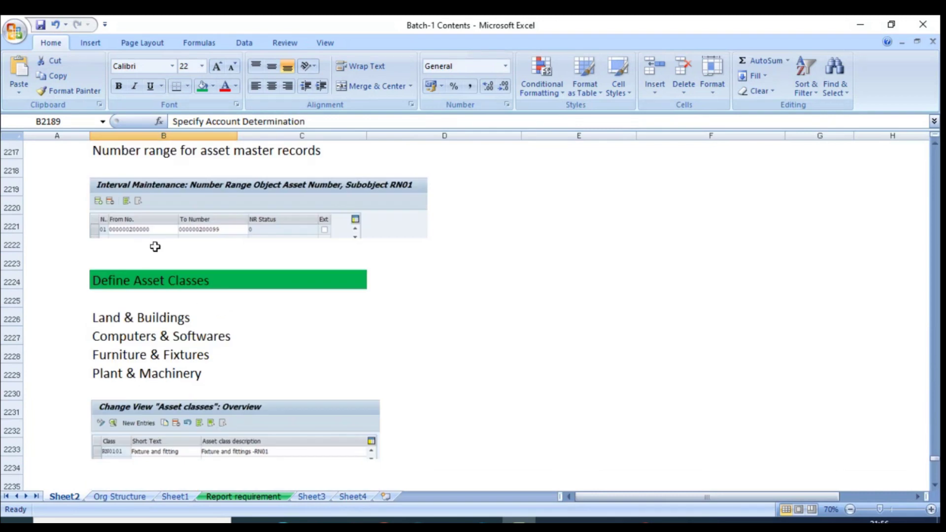
scroll(155, 242, "up", 1)
scroll(160, 323, "down", 2)
scroll(180, 336, "down", 2)
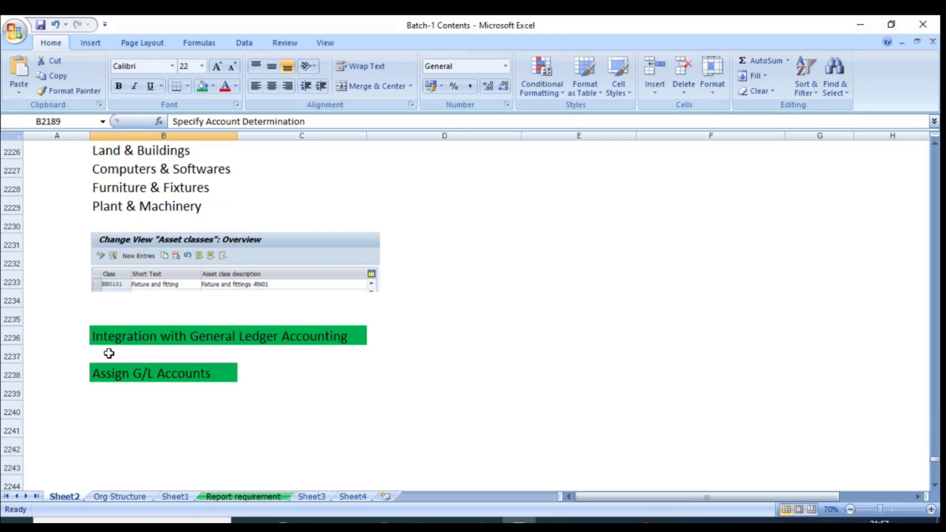
scroll(112, 321, "down", 1)
scroll(127, 345, "down", 2)
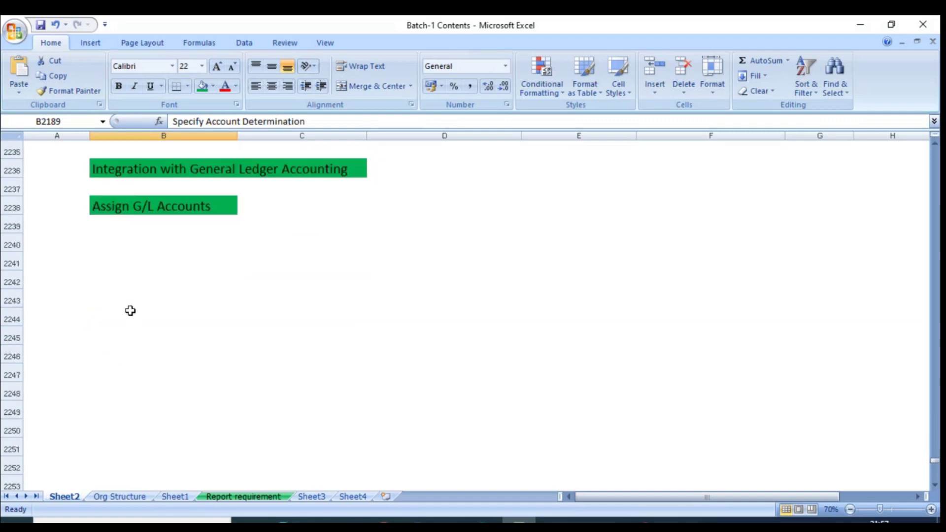
left_click(120, 245)
scroll(162, 252, "up", 1)
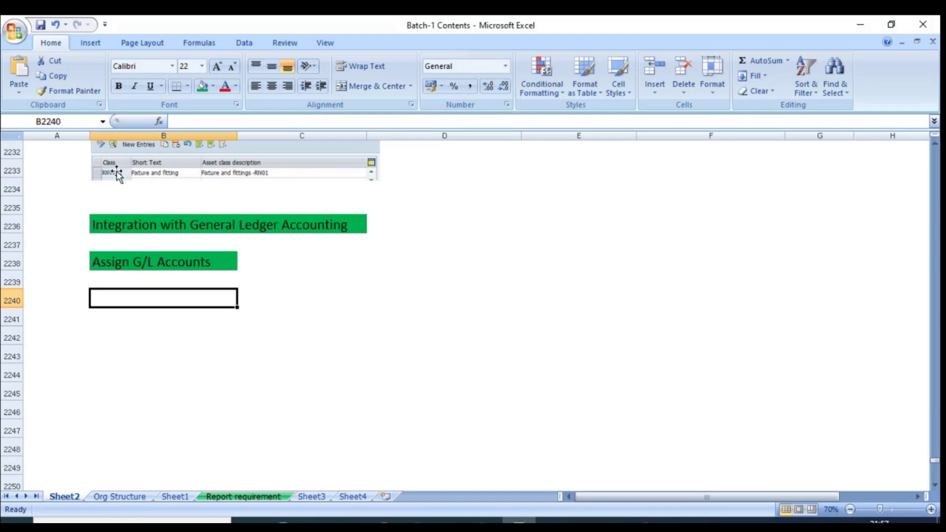
Switch back to SAP, open Account Determination for chart of accounts RN00, and find and select entry RN0101
left_click(857, 26)
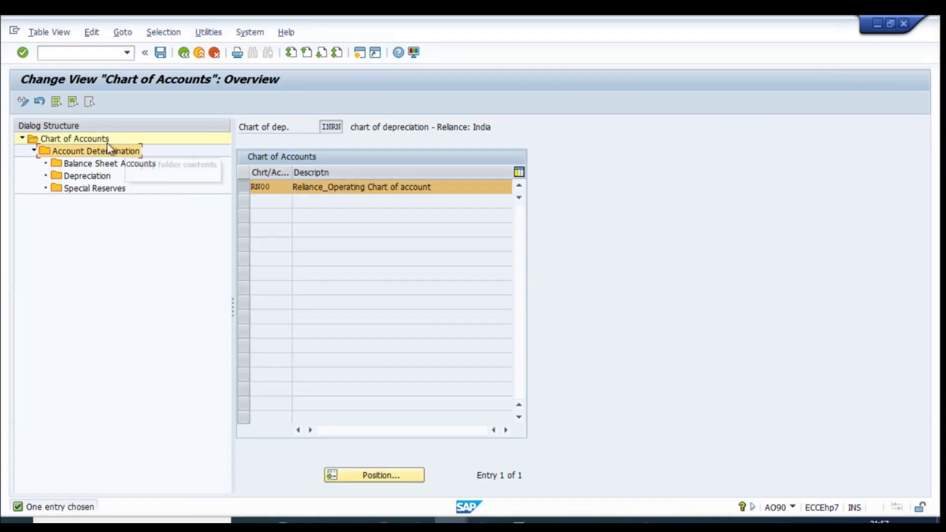
double_click(75, 151)
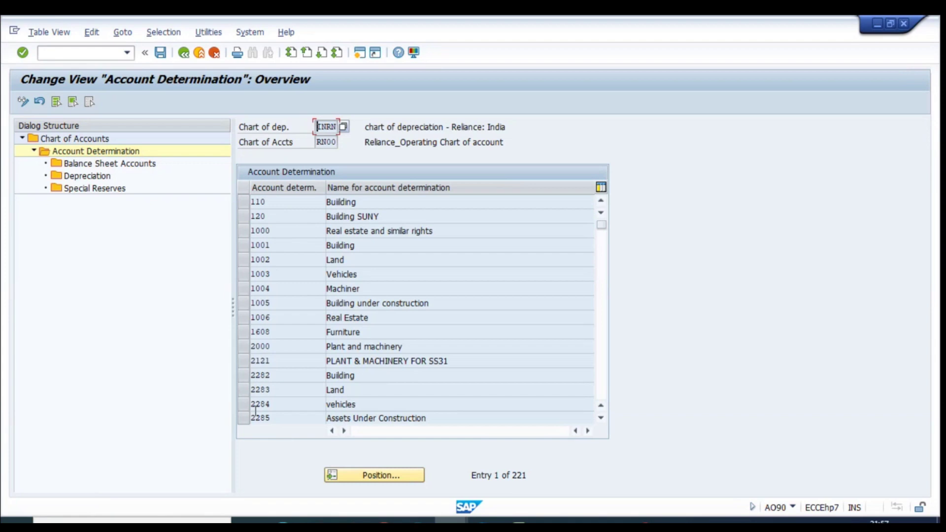
left_click(375, 480)
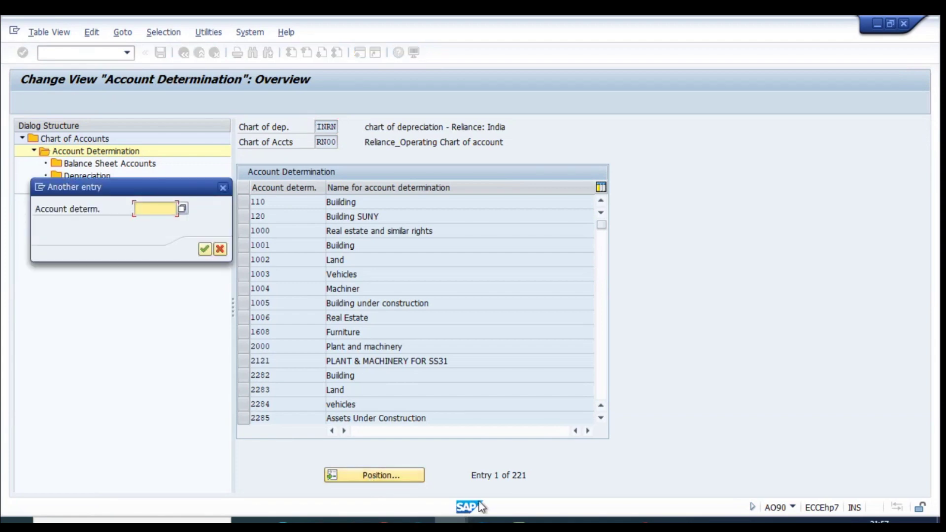
type("rn0101")
key("Return")
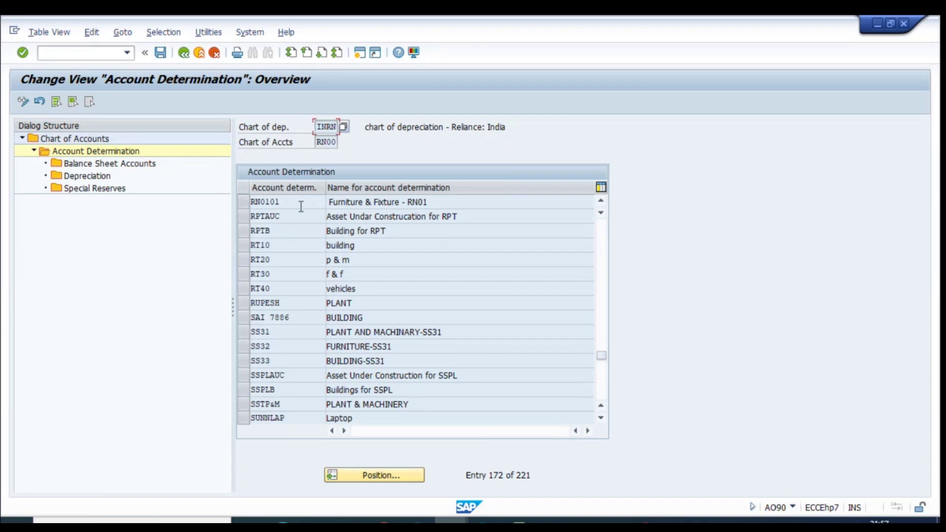
left_click(248, 205)
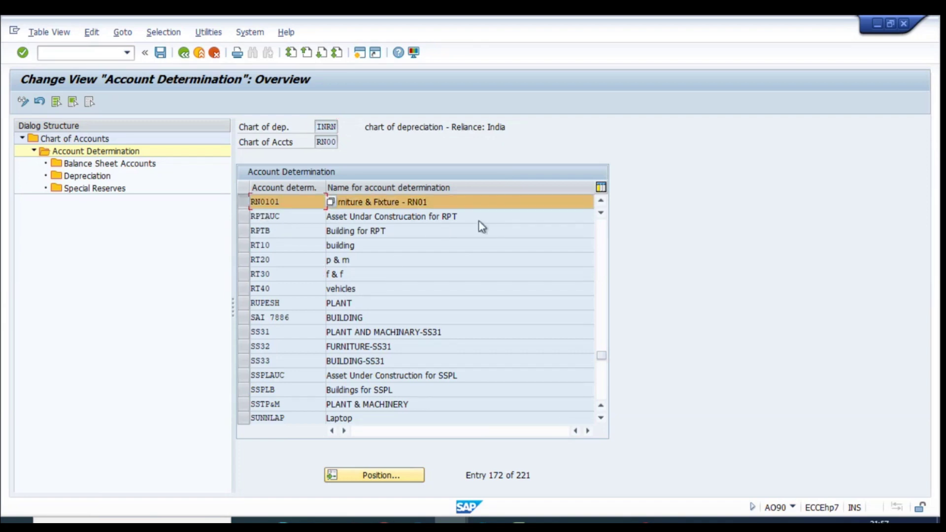
Open the Balance Sheet Accounts for account determination RN0101
left_click(387, 202)
left_click(120, 165)
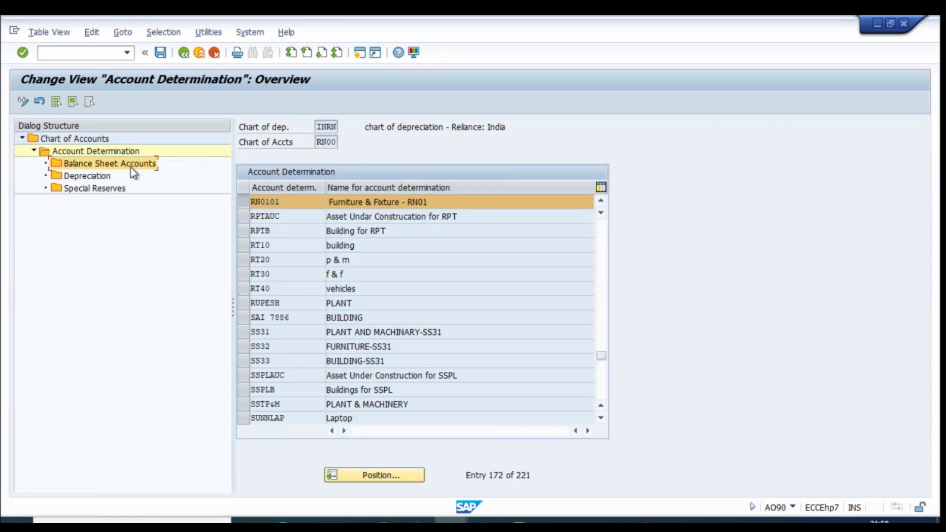
left_click(83, 177)
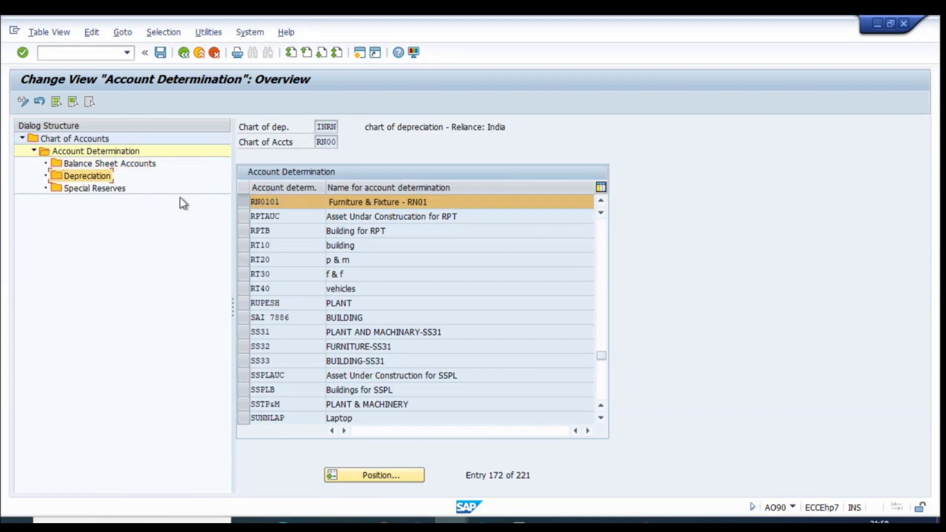
left_click(104, 165)
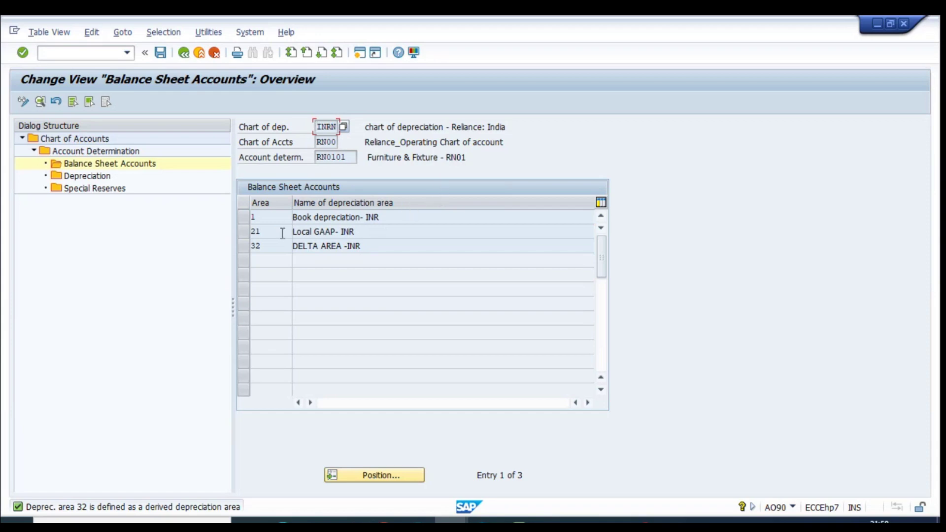
Examine depreciation areas 1, 21 and 32 in the Balance Sheet Accounts overview
left_click(282, 215)
left_click(283, 230)
left_click(279, 245)
left_click(273, 232)
left_click(272, 244)
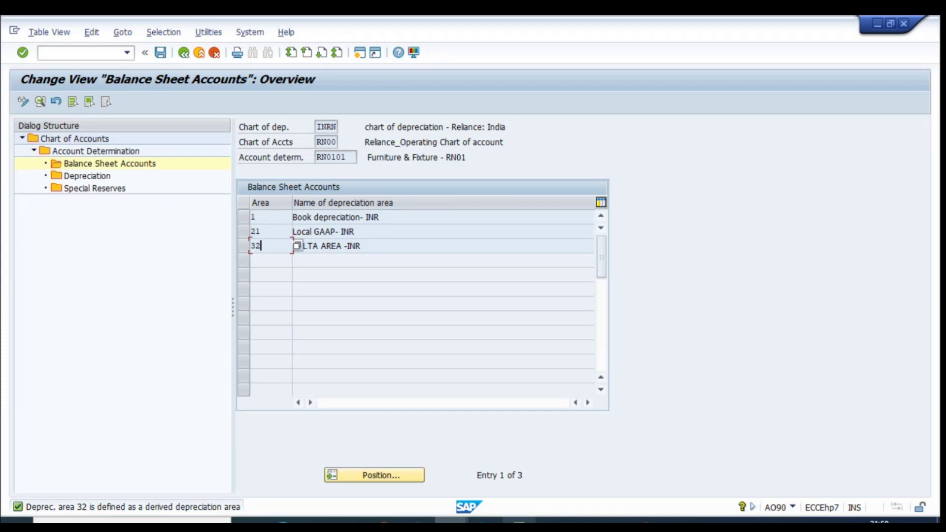
Switch to the Excel notes and check which depreciation areas of chart INRN have G/L posting indicators
left_click(519, 522)
scroll(286, 300, "up", 17)
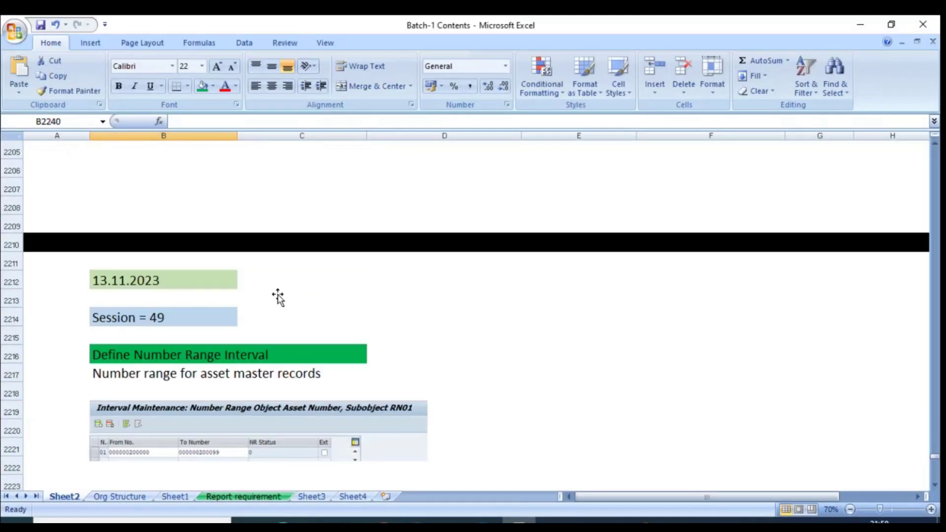
scroll(302, 311, "up", 14)
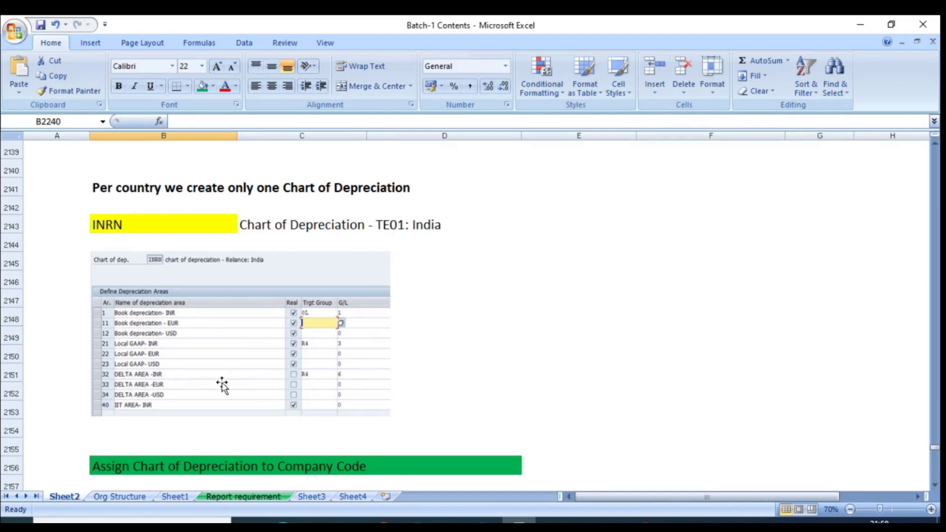
scroll(220, 384, "down", 16)
scroll(318, 362, "down", 17)
scroll(325, 358, "up", 2)
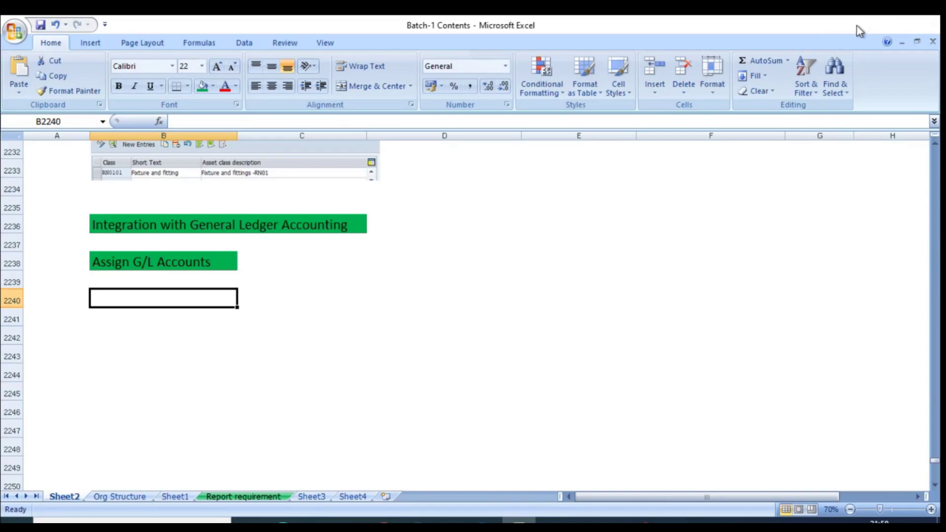
Return to SAP and compare the Book depreciation, Local GAAP and Delta areas against the notes
left_click(860, 31)
left_click(267, 218)
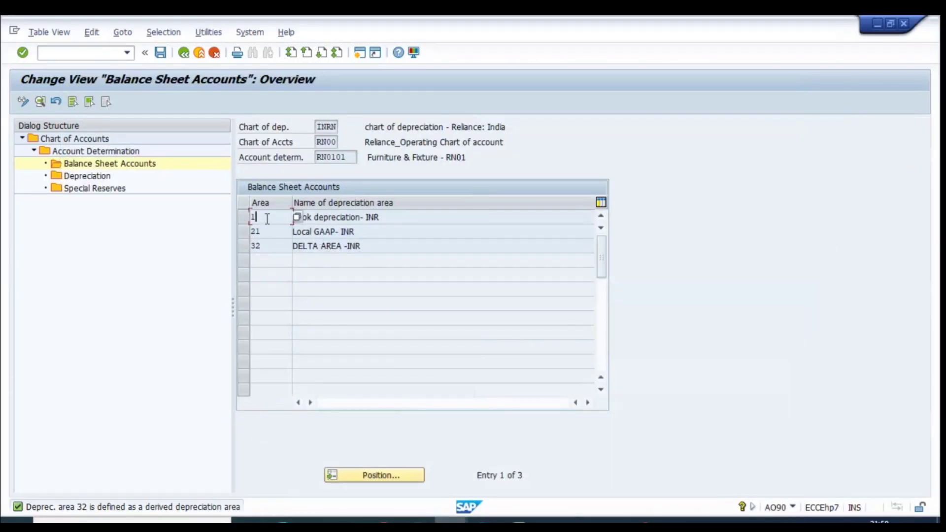
left_click(386, 224)
left_click(281, 232)
left_click(280, 246)
left_click(381, 243)
left_click(395, 219)
left_click(276, 246)
View the account assignment details of area 21, Local GAAP- INR, and go back to the overview
left_click(245, 232)
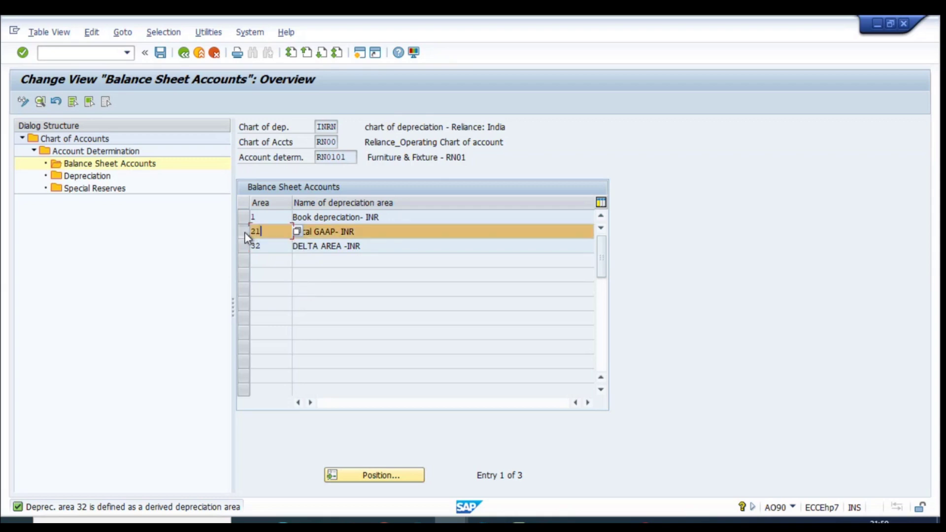
left_click(41, 101)
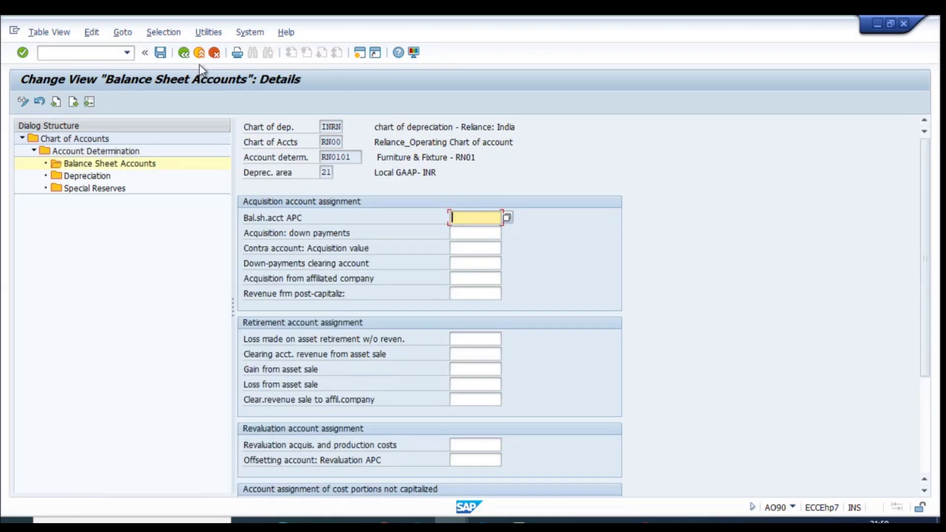
left_click(182, 54)
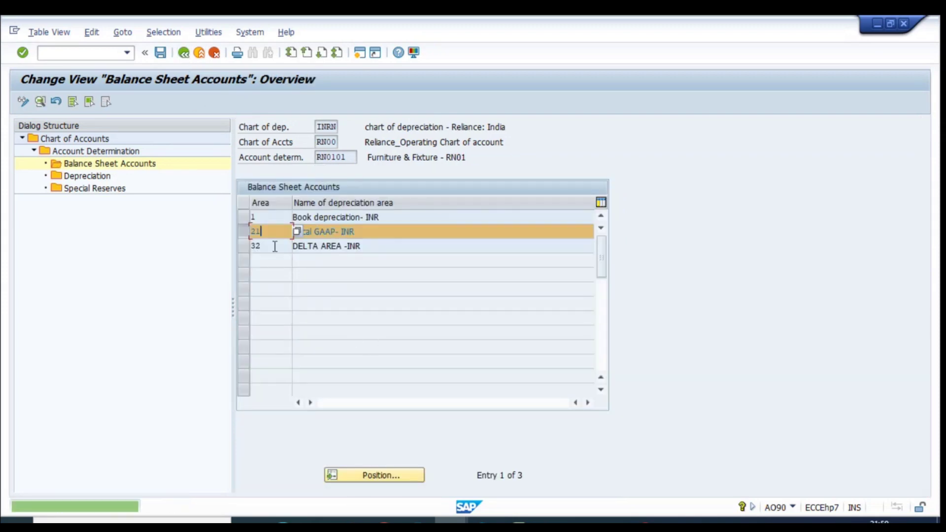
Open the details of area 1, Book depreciation- INR, and review its APC, gain, loss and clearing account assignments
left_click(243, 232)
left_click(268, 218)
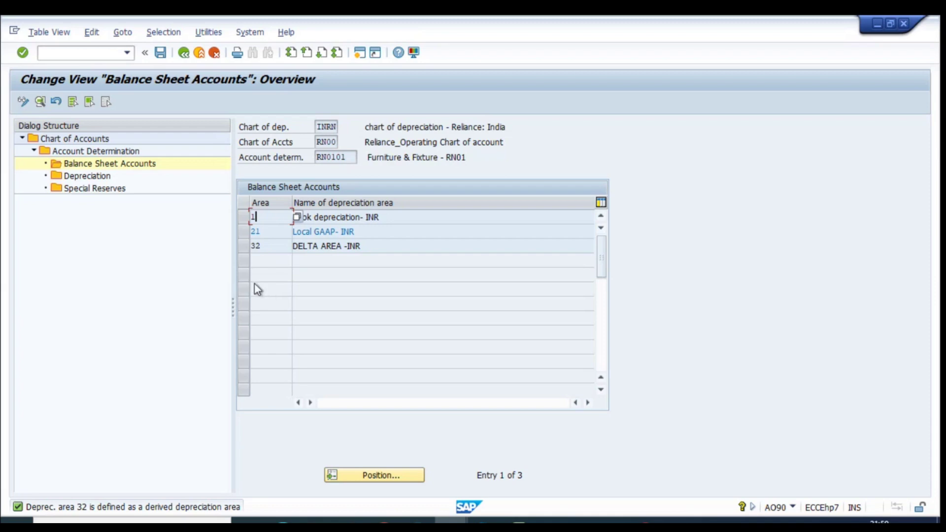
left_click(244, 217)
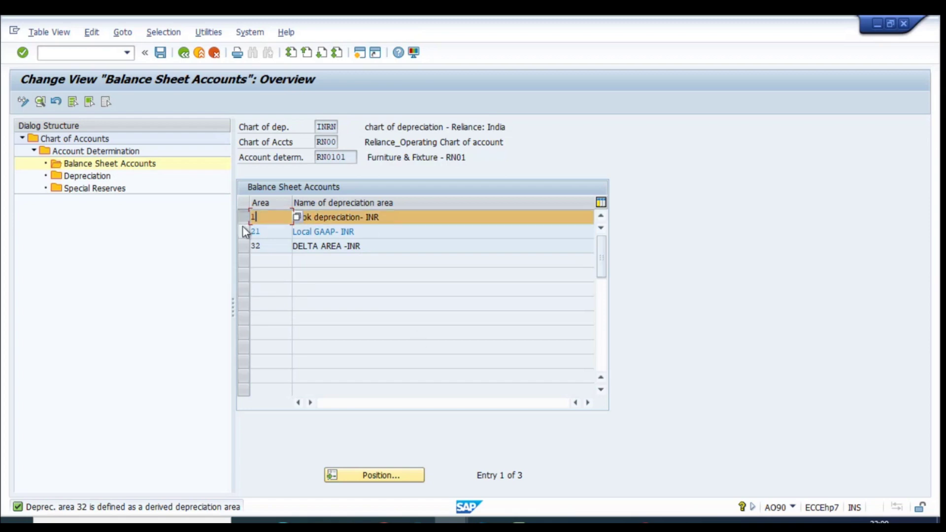
left_click(41, 102)
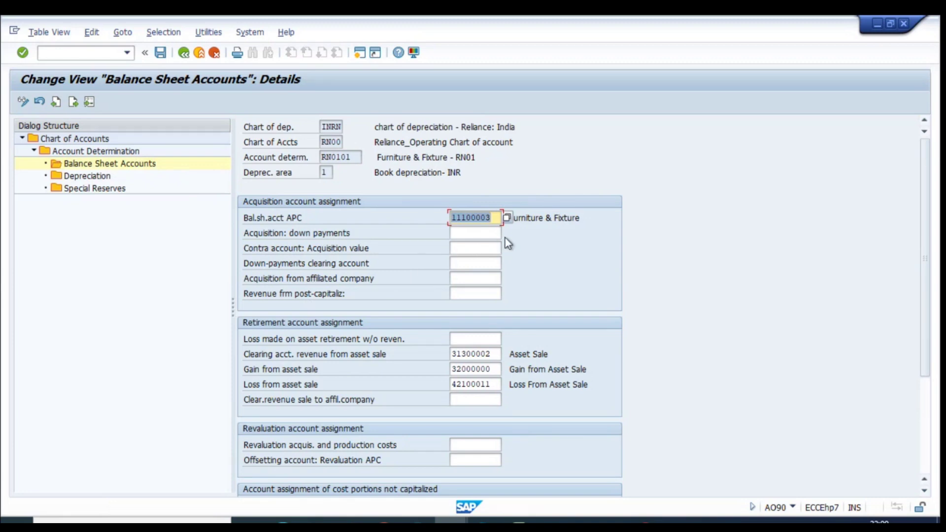
left_click(538, 220)
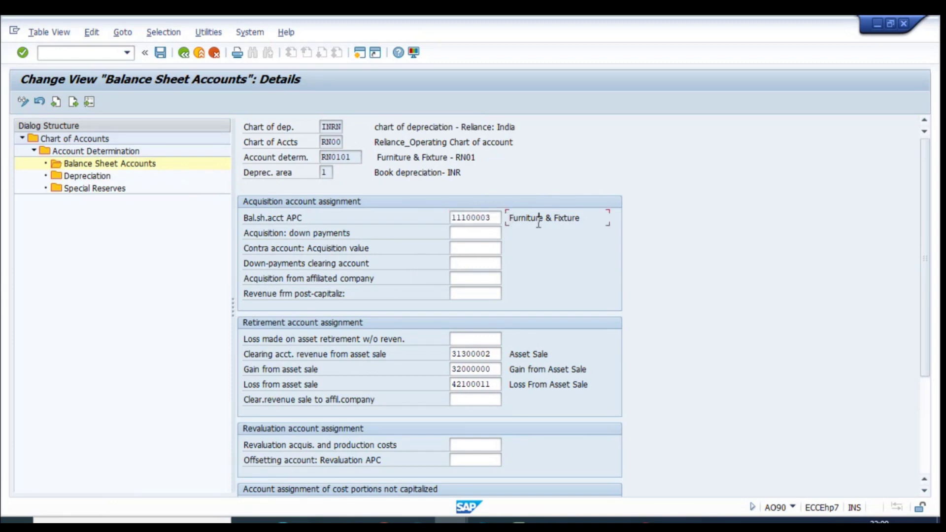
double_click(494, 217)
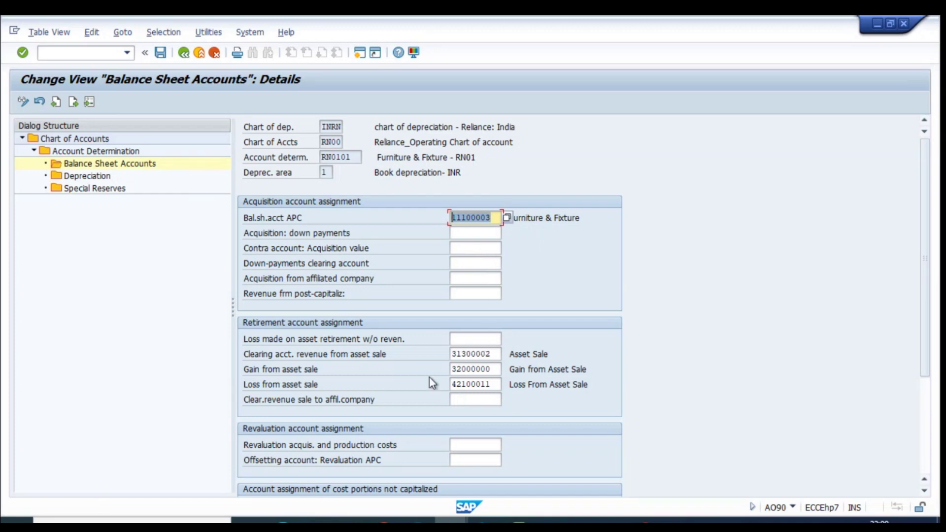
scroll(383, 383, "down", 1)
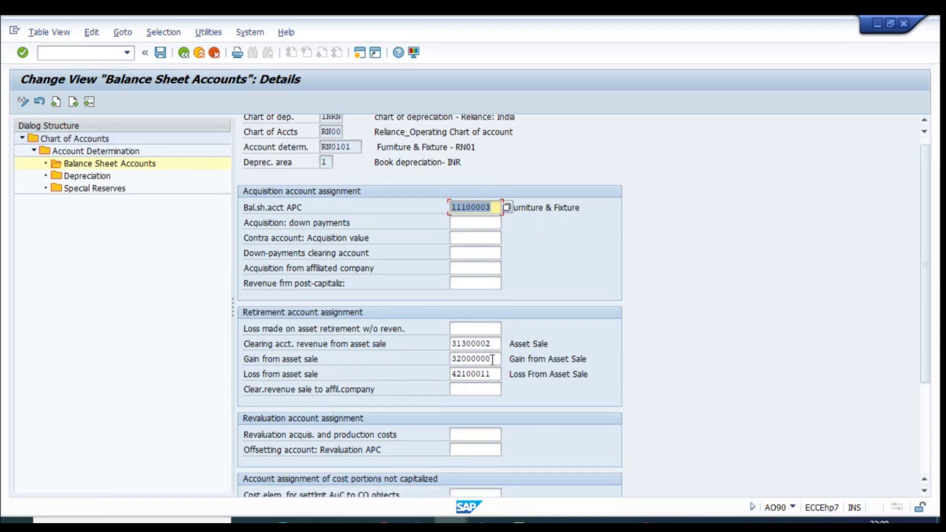
left_click(548, 359)
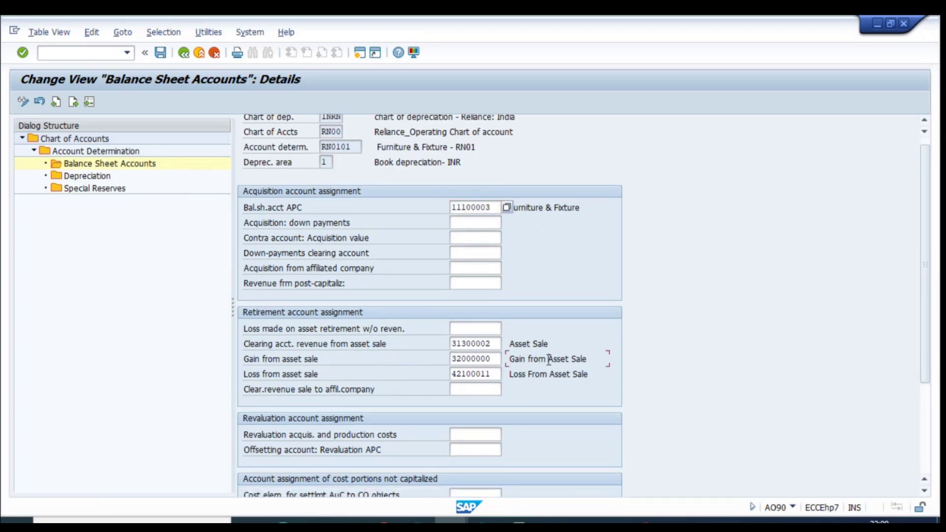
left_click(494, 375)
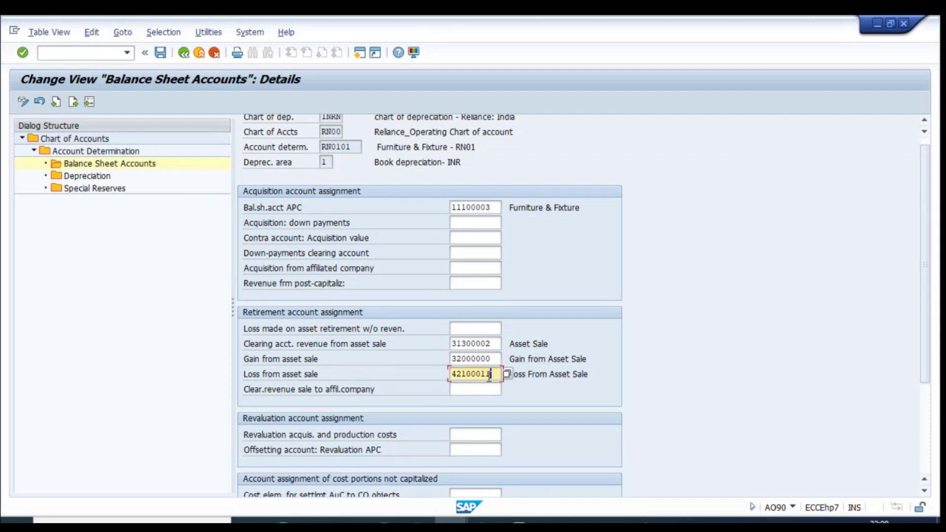
left_click(499, 344)
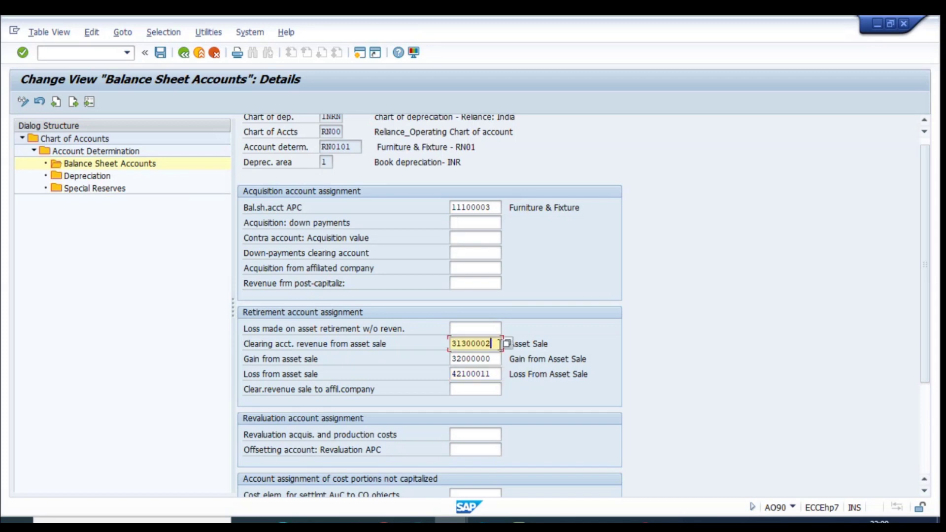
Copy the clearing account for asset sale revenue, and open transaction FS00 in a new session for company code RN01
double_click(499, 343)
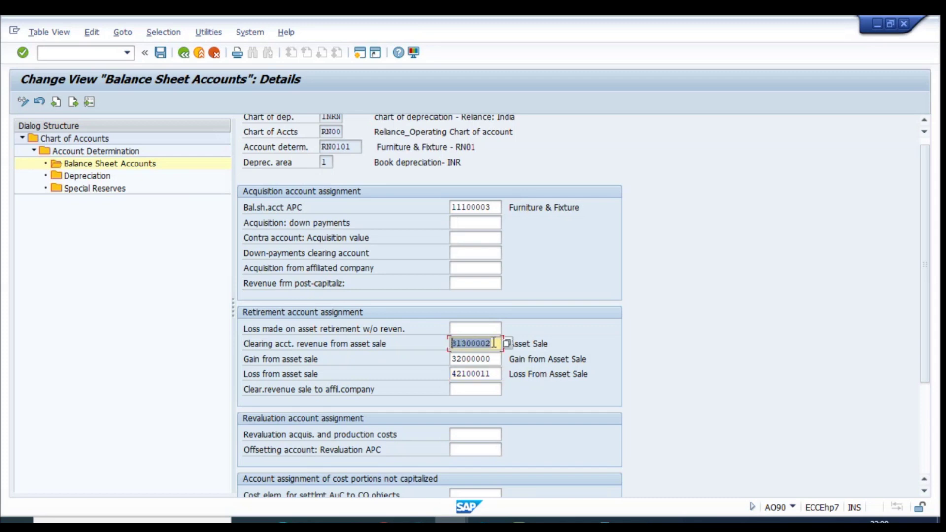
key("ctrl+c")
left_click(358, 54)
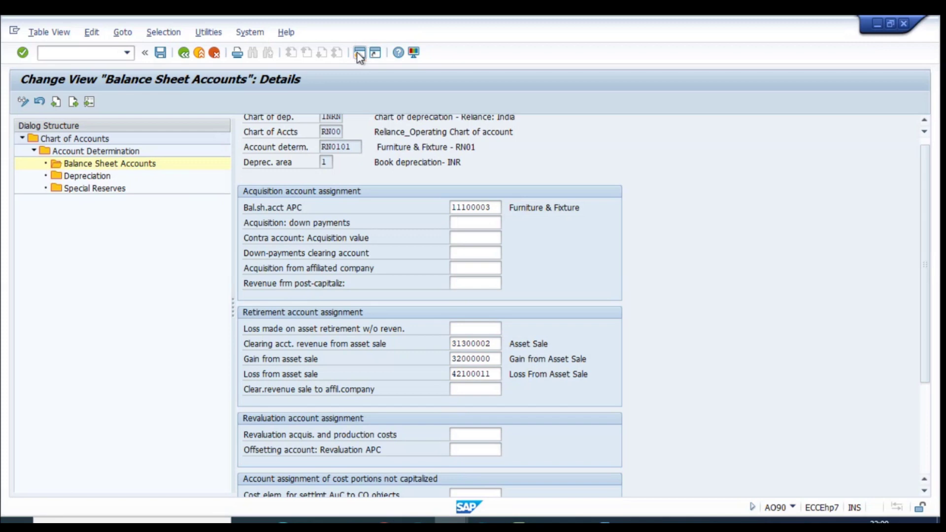
type("fs00")
key("Return")
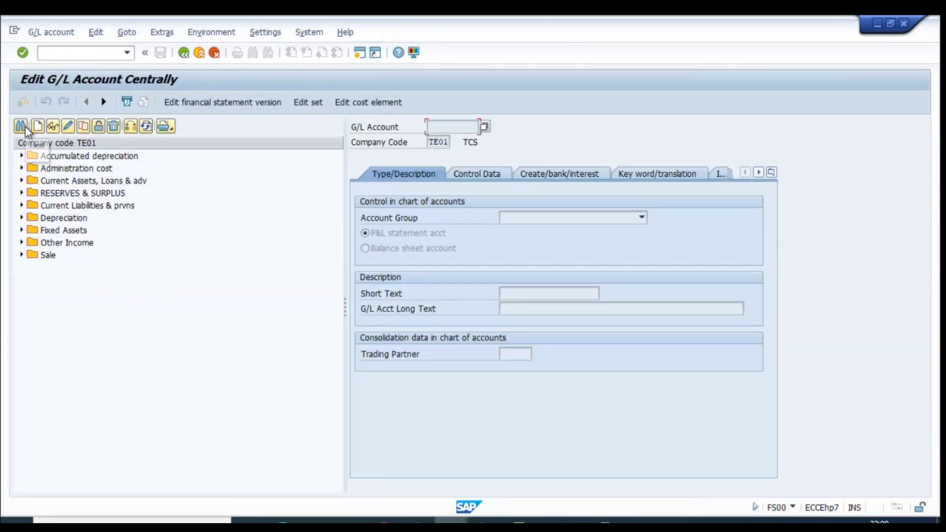
left_click(129, 127)
type("rn01")
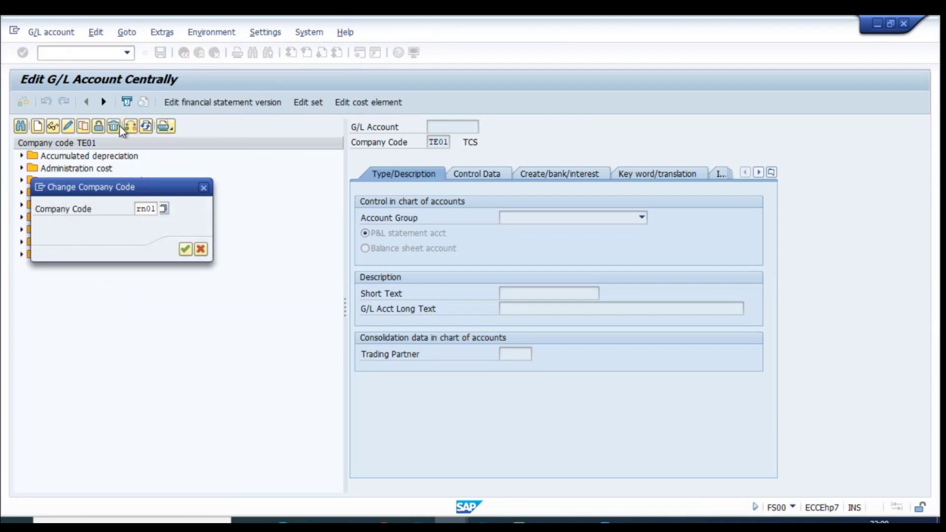
key("Return")
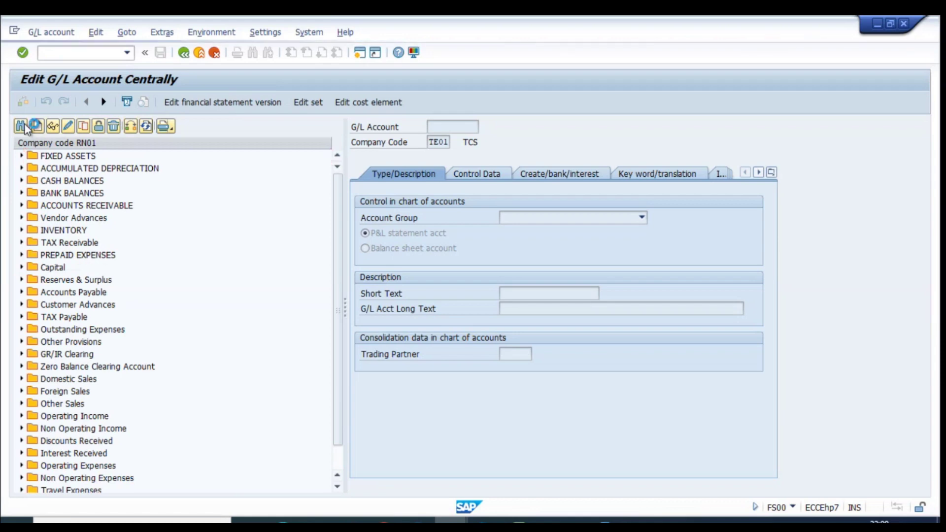
Find G/L account 31300002 in the account tree and open it for changing
left_click(25, 127)
type("31300002")
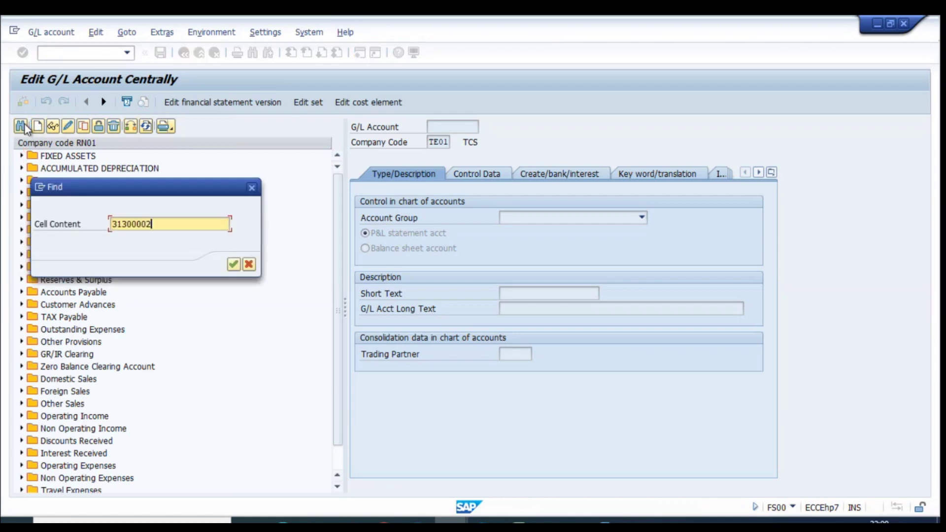
key("Return")
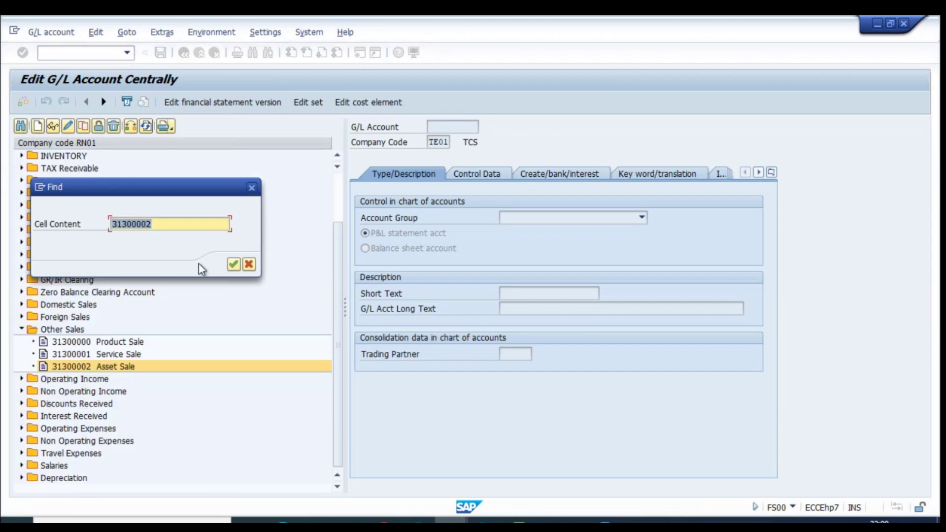
key("Escape")
left_click(54, 127)
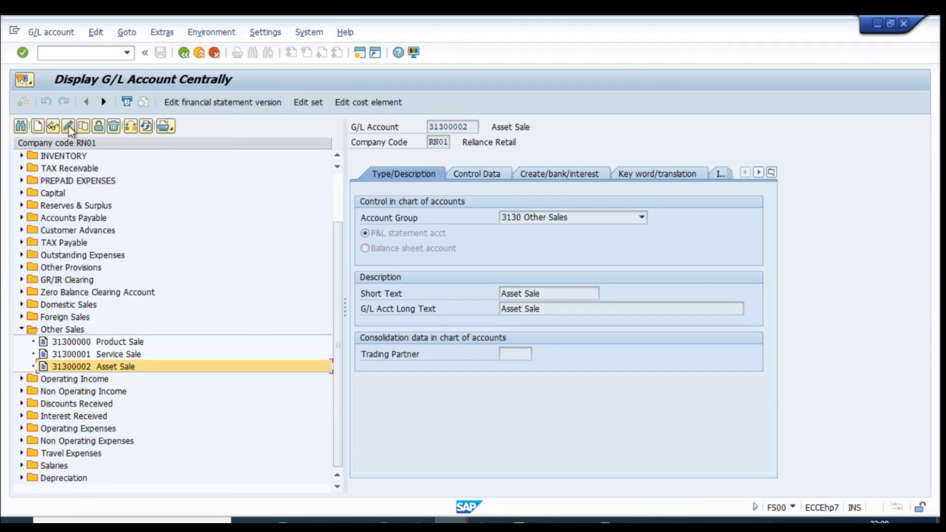
left_click(69, 129)
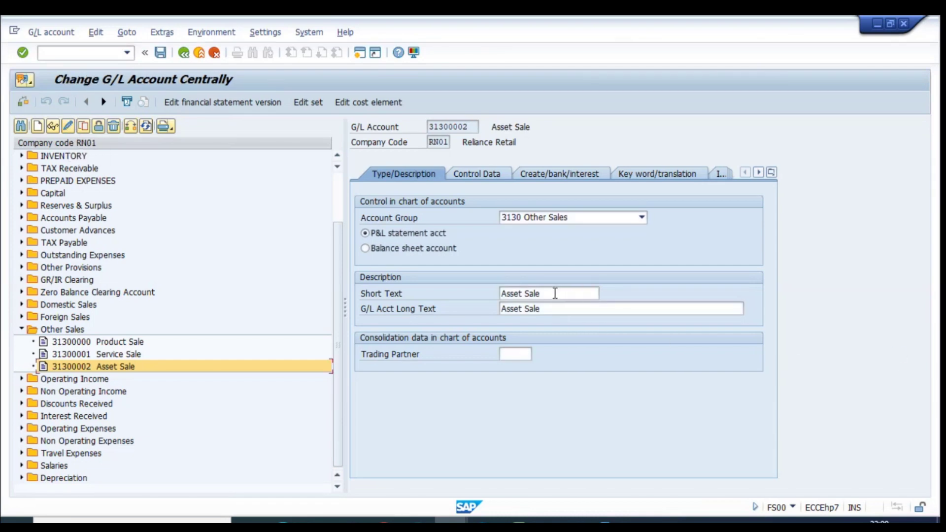
Set both the short text and the G/L account long text to "Clearing Asset Sale"
left_click(555, 294)
left_click(503, 294)
type("Clearing")
left_click(528, 308)
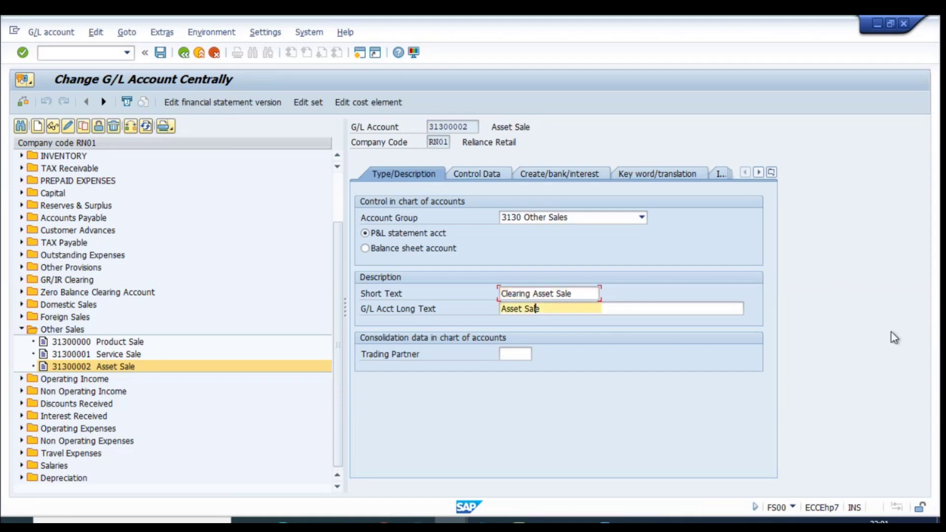
key("Left")
key("Left")
key("Left")
key("Left")
key("Left")
key("Left")
key("Left")
type("C")
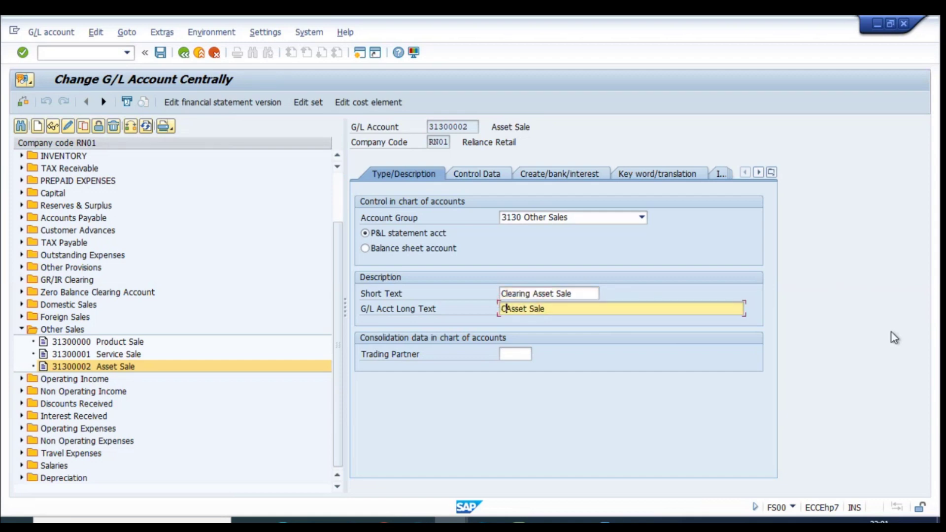
type("learing")
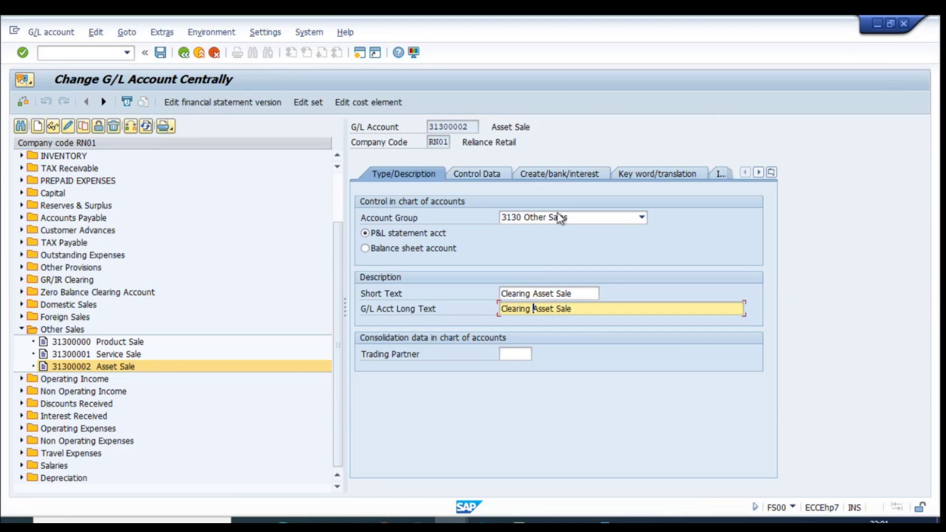
left_click(575, 309)
Assign field status group G007, Asset accts (w/o accumulated depreciatn), and enable Post automatically only
left_click(476, 174)
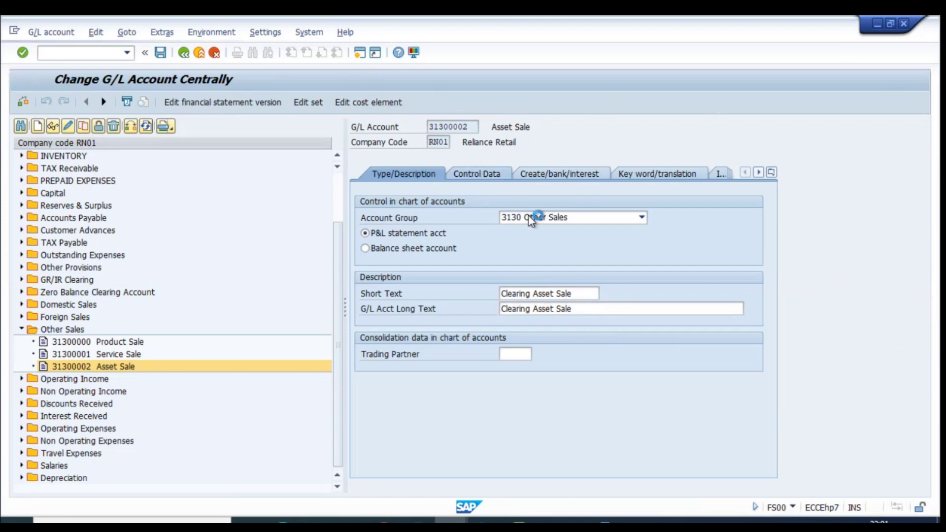
left_click(560, 174)
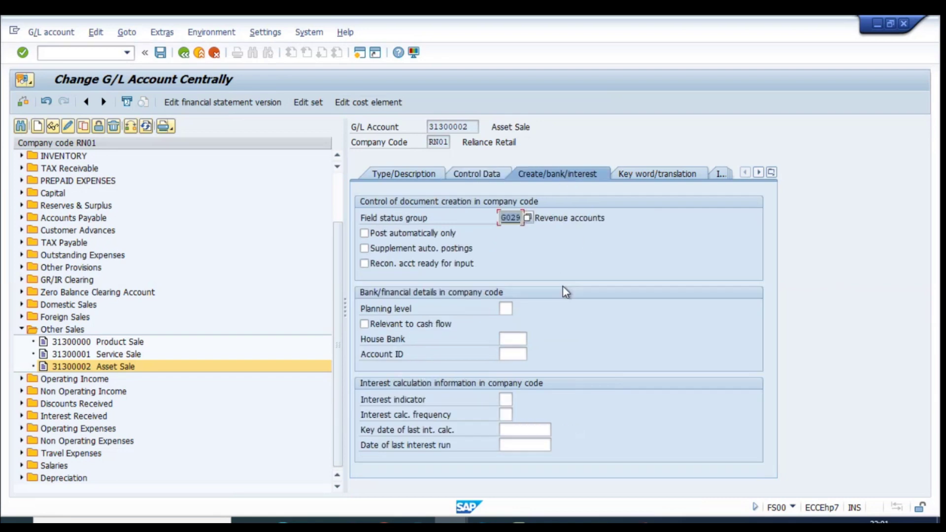
left_click(528, 218)
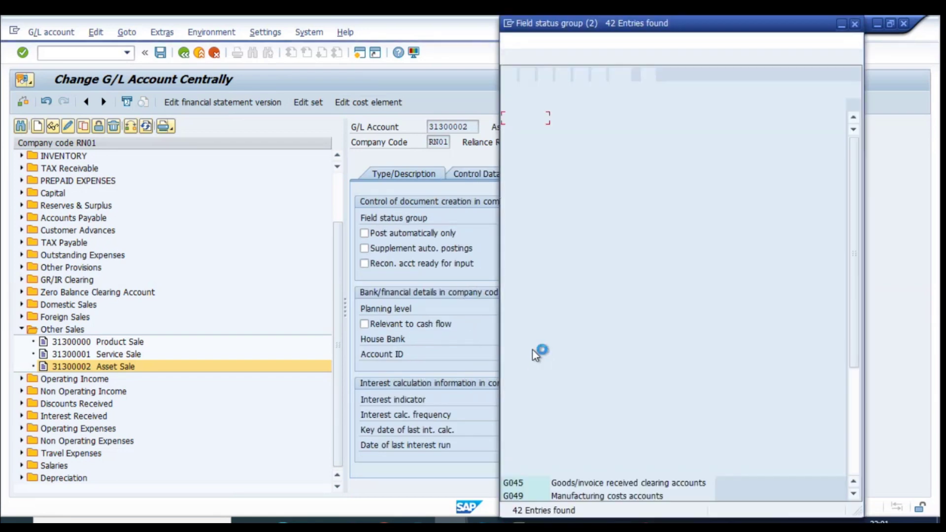
double_click(536, 197)
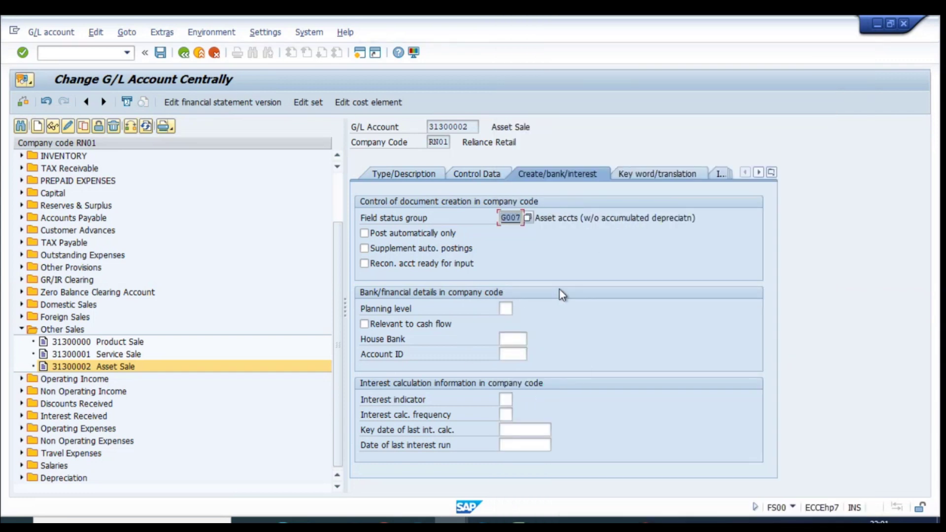
left_click(575, 218)
left_click(407, 234)
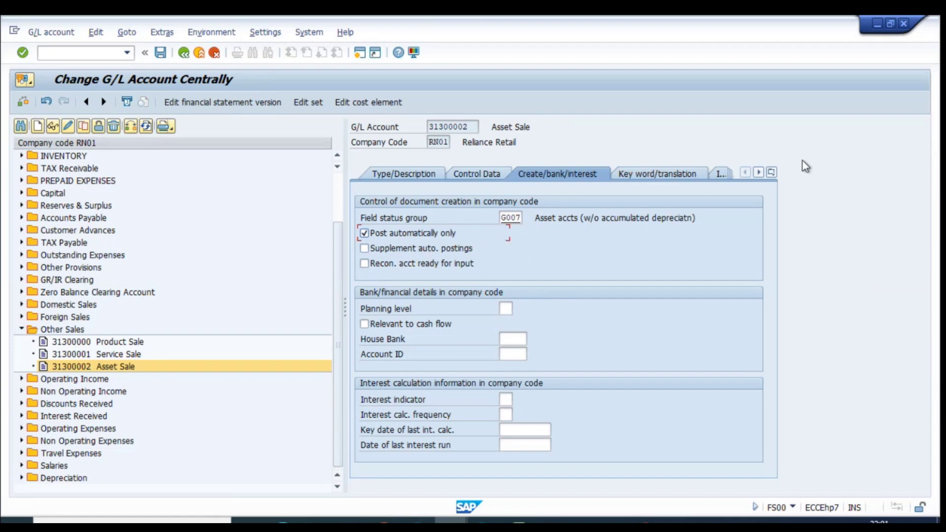
Recheck the account's control data and description, and save the changes despite the warning
key("alt+Tab")
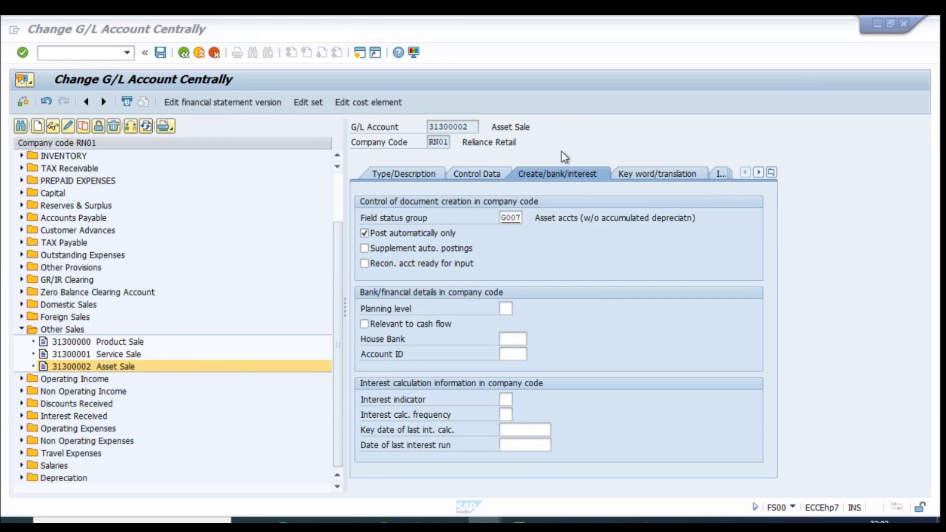
left_click(477, 172)
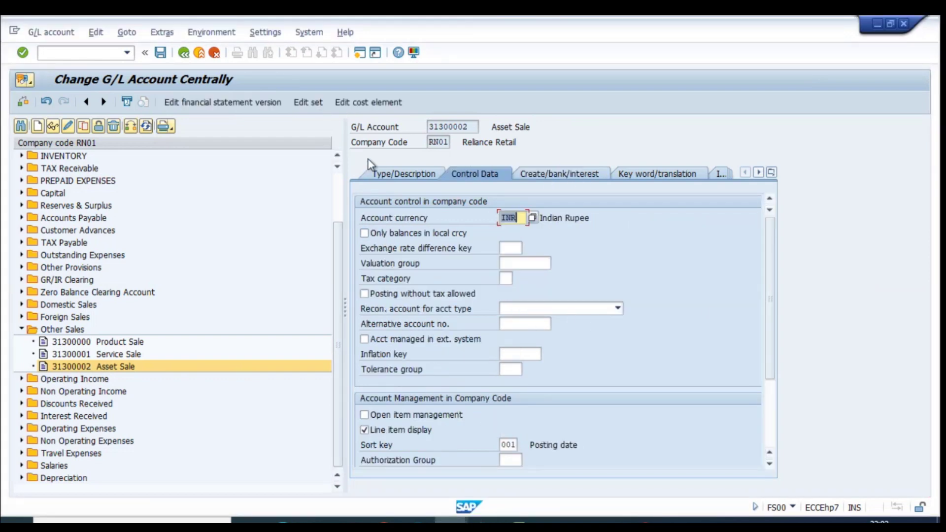
left_click(402, 174)
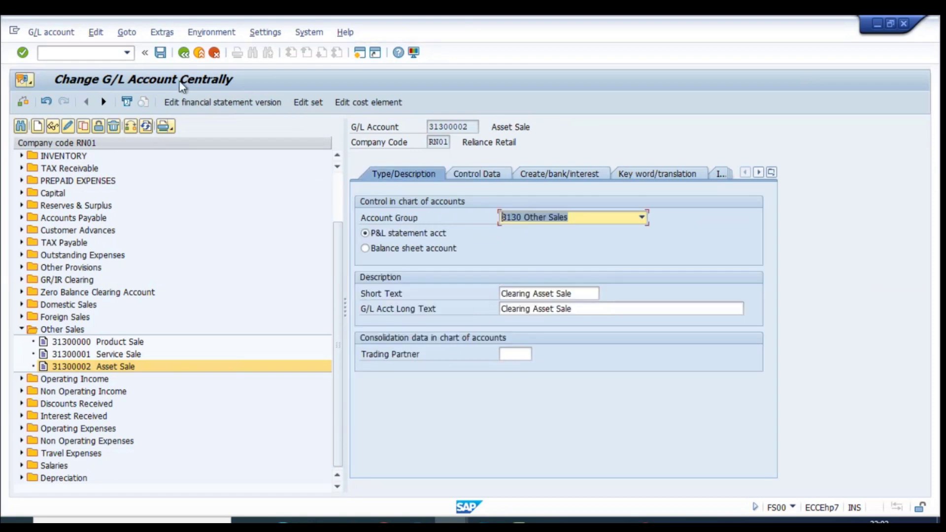
left_click(160, 52)
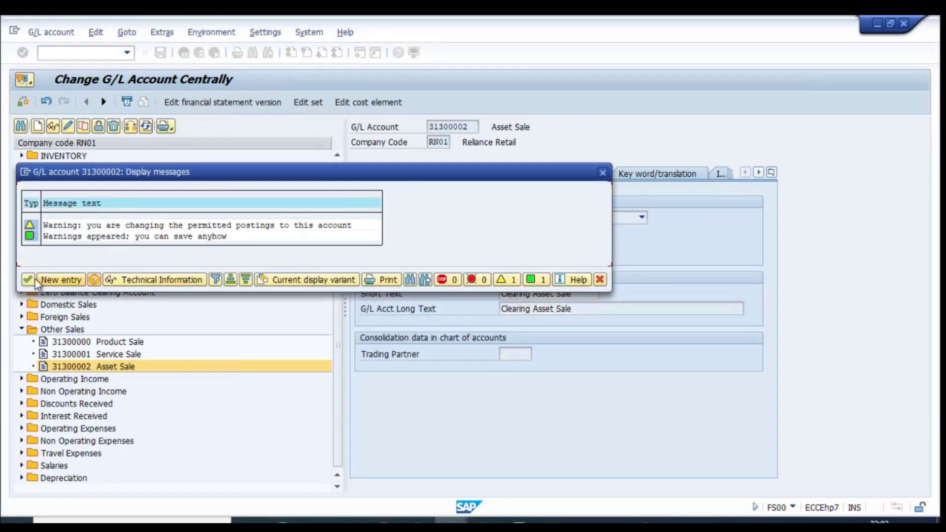
left_click(28, 280)
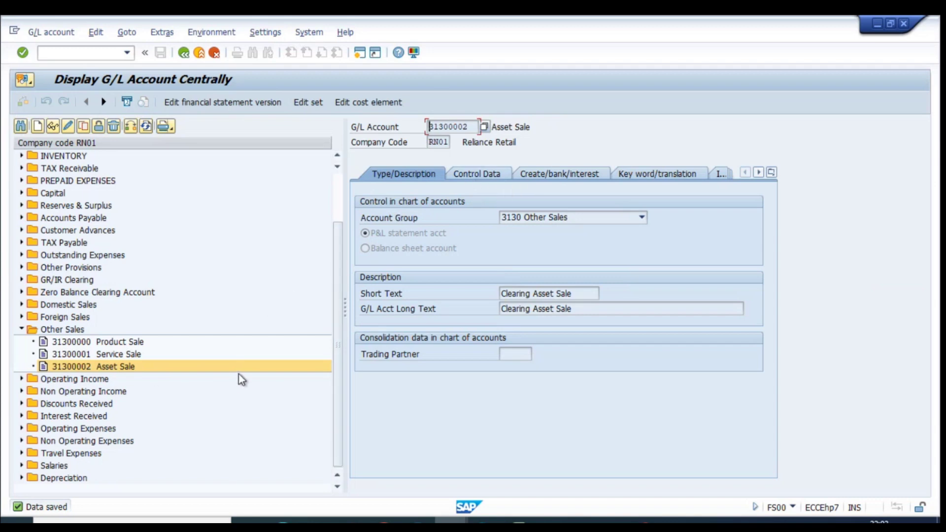
Copy the Gain from asset sale account number from the area 1 Balance Sheet Accounts details and return to FS00
key("alt+Tab")
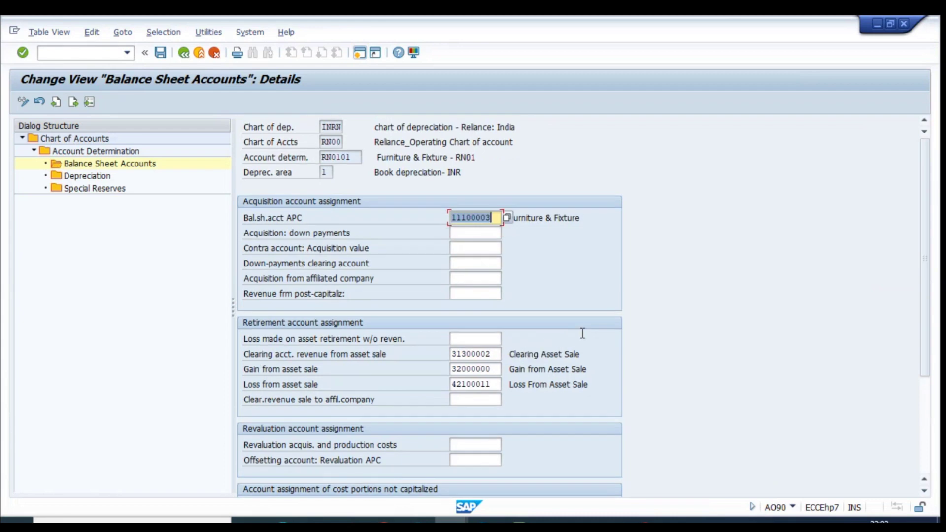
left_click_drag(489, 370, 452, 373)
key("ctrl+c")
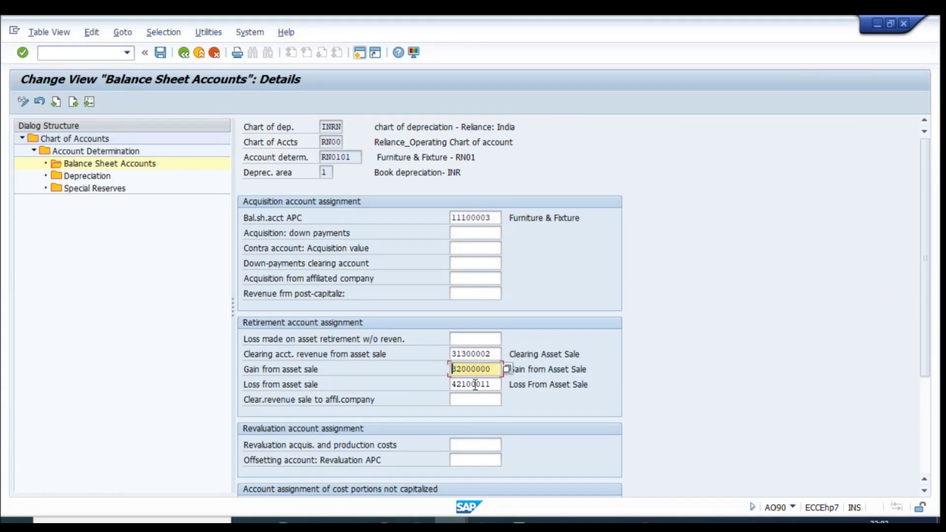
key("alt+Tab")
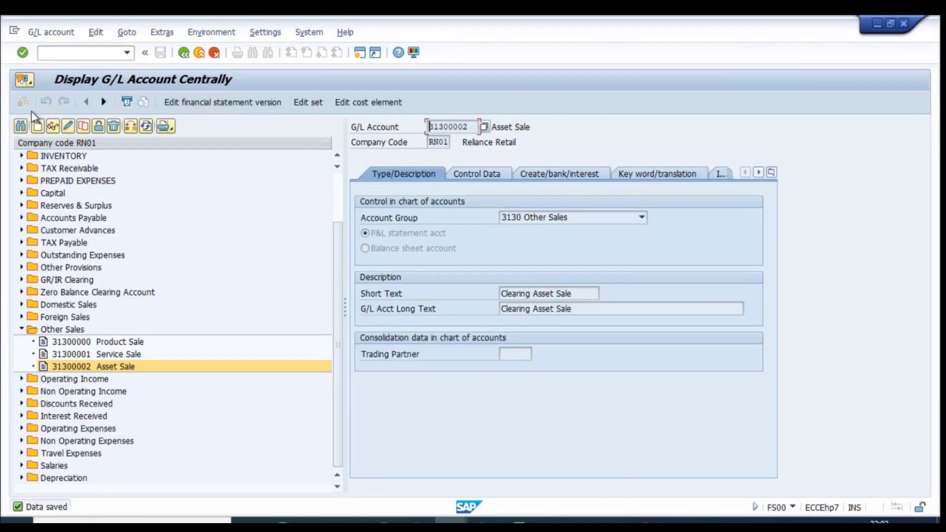
Find the Gain from Asset Sale account 32000000 in the account tree and open it for changing
left_click(25, 129)
key("ctrl+v")
key("Return")
key("Escape")
left_click(68, 126)
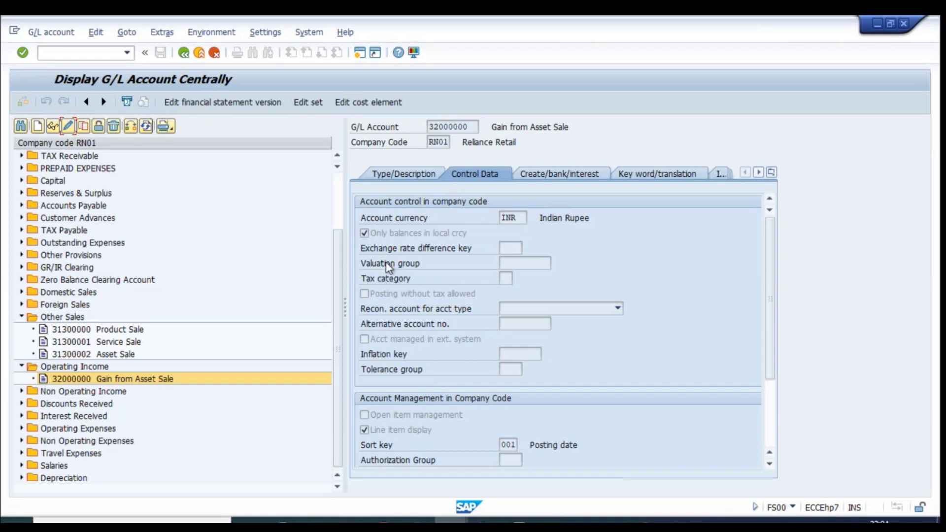
Turn off Only balances in local crcy for the Gain from Asset Sale account and recheck its description and control data
left_click(364, 234)
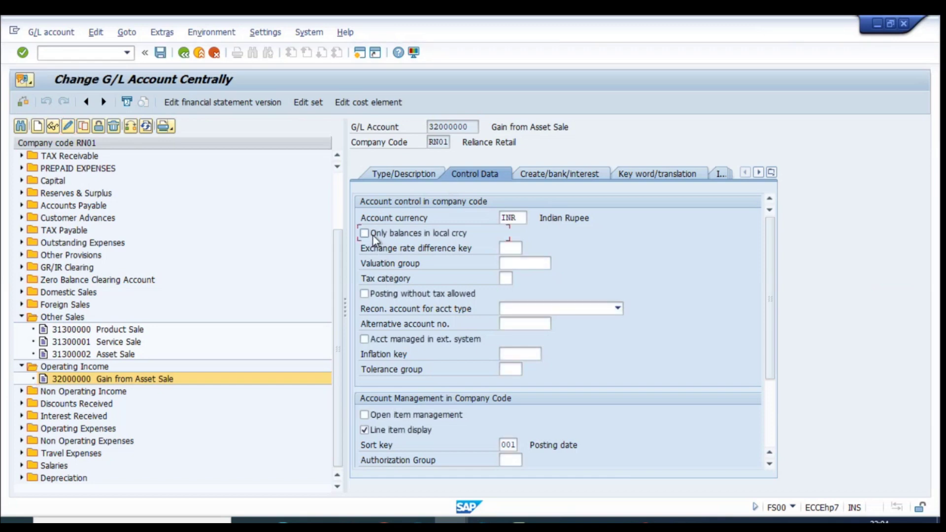
left_click(424, 177)
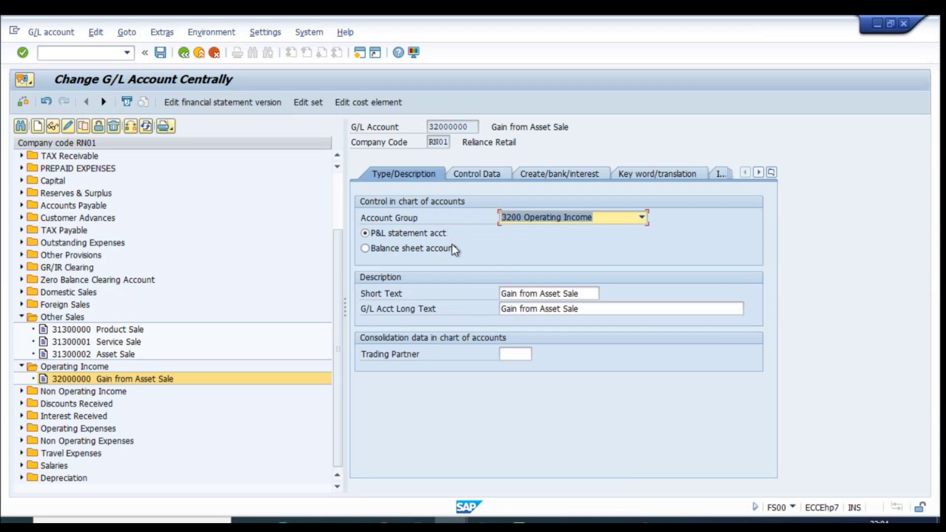
left_click(473, 181)
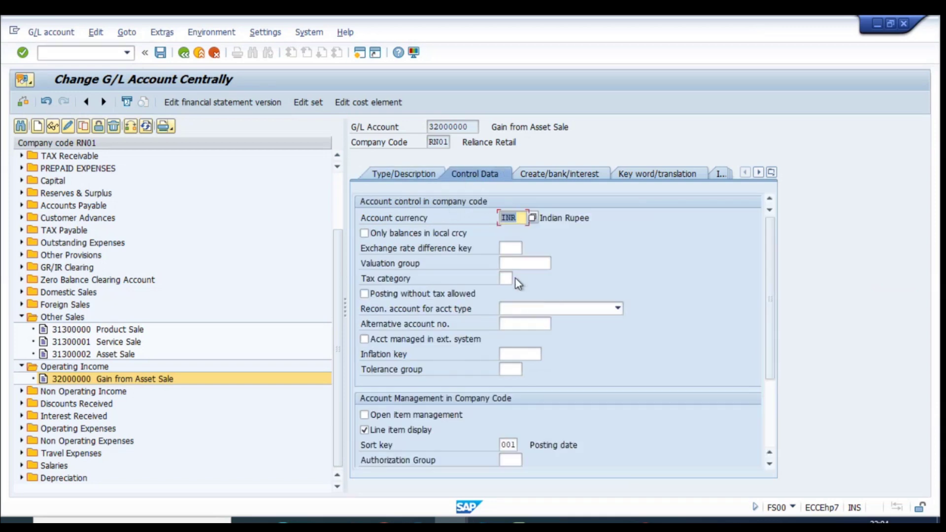
Enable Post automatically only for the Gain from Asset Sale account and save despite the warning
left_click(560, 174)
left_click(432, 236)
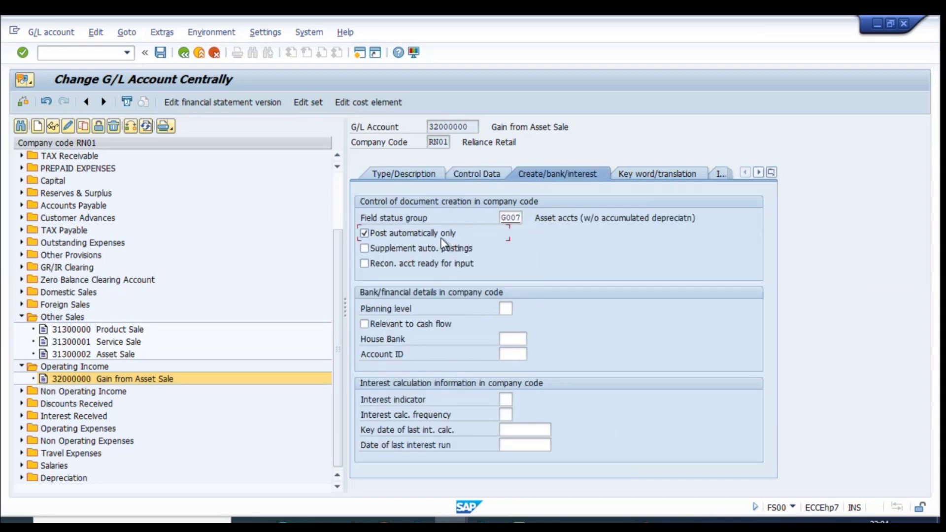
key("ctrl+s")
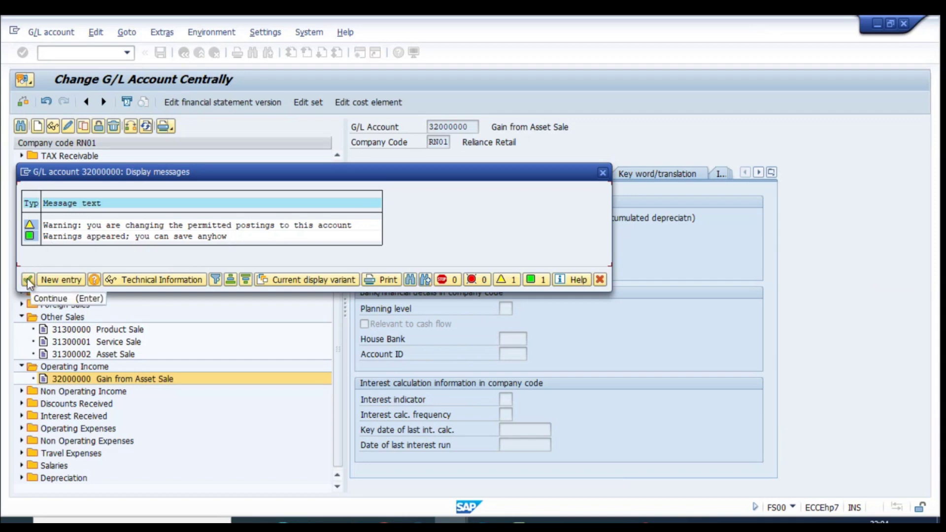
left_click(28, 280)
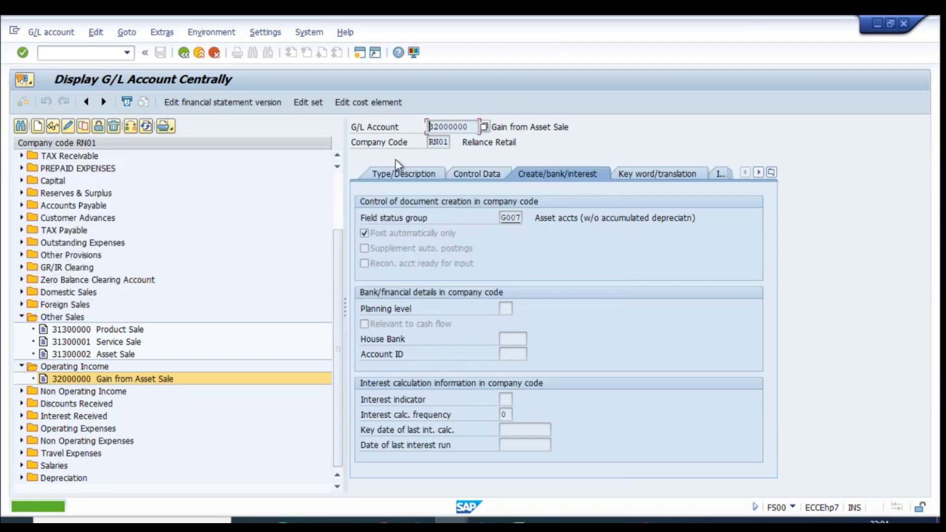
Find the Loss From Asset Sale account 42100011 in the account tree and open it for changing
left_click(19, 126)
type("42100011")
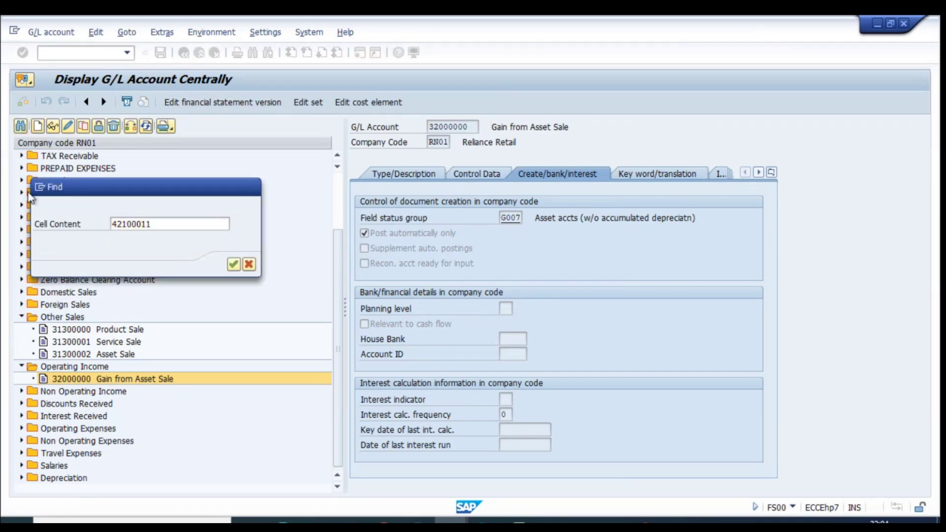
key("Return")
left_click(249, 264)
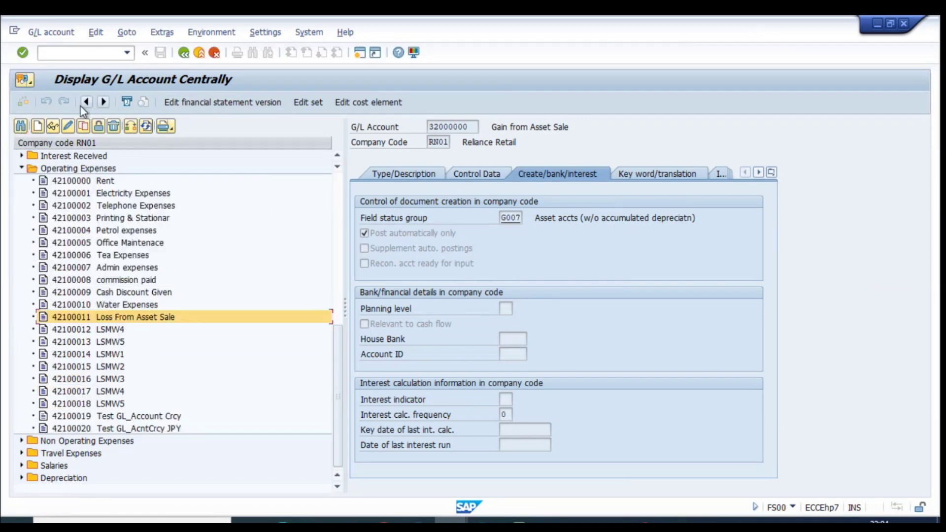
left_click(69, 126)
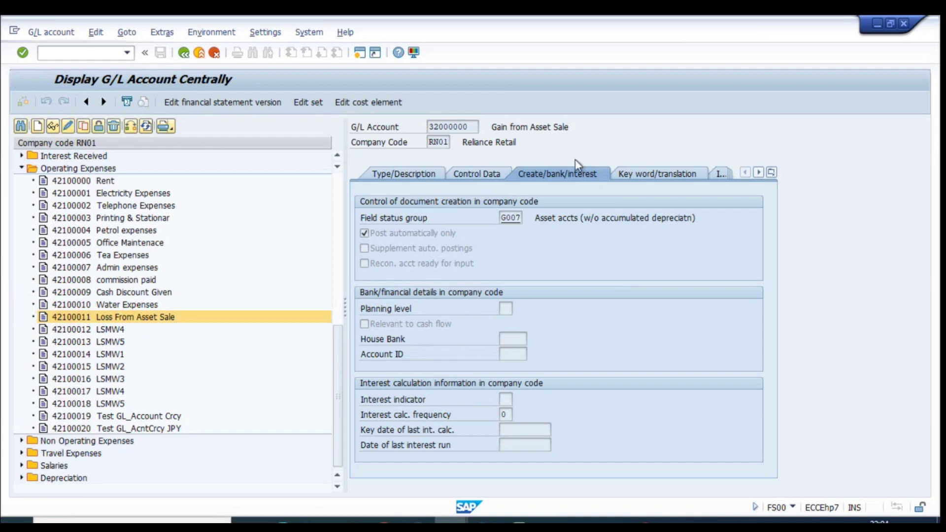
Assign field status group G007 to the Loss From Asset Sale account and enable Post automatically only
double_click(513, 220)
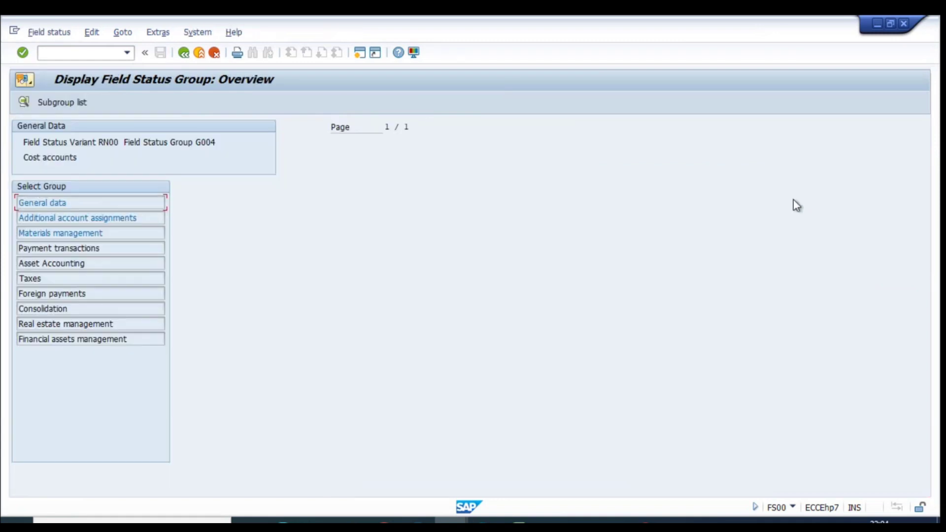
left_click(183, 53)
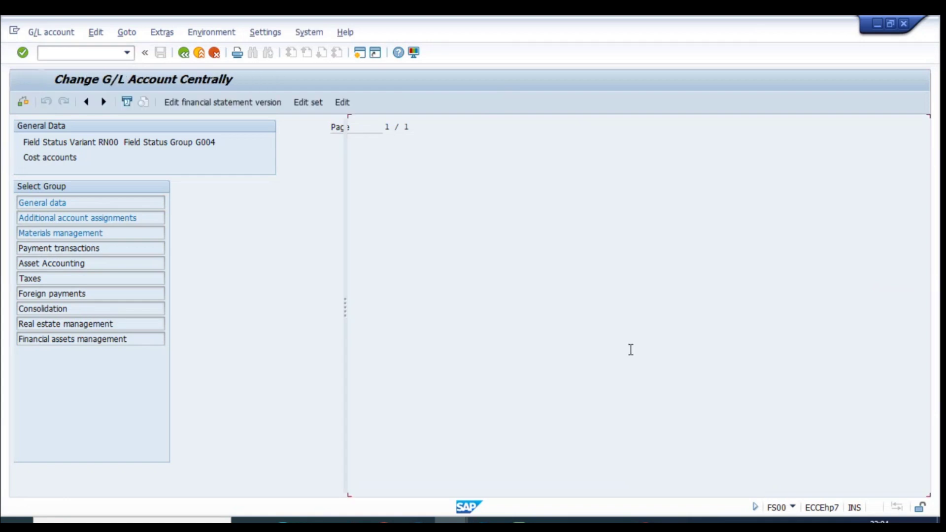
type("G00")
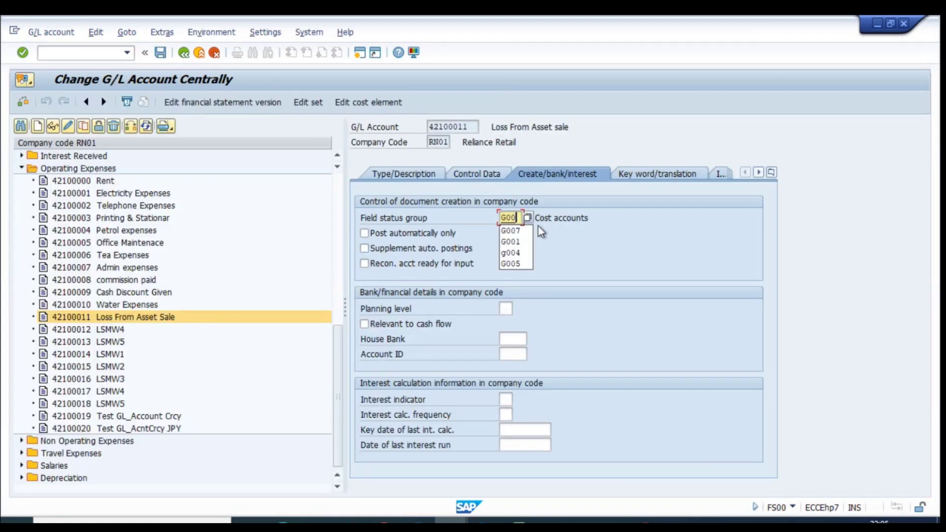
left_click(510, 230)
key("Return")
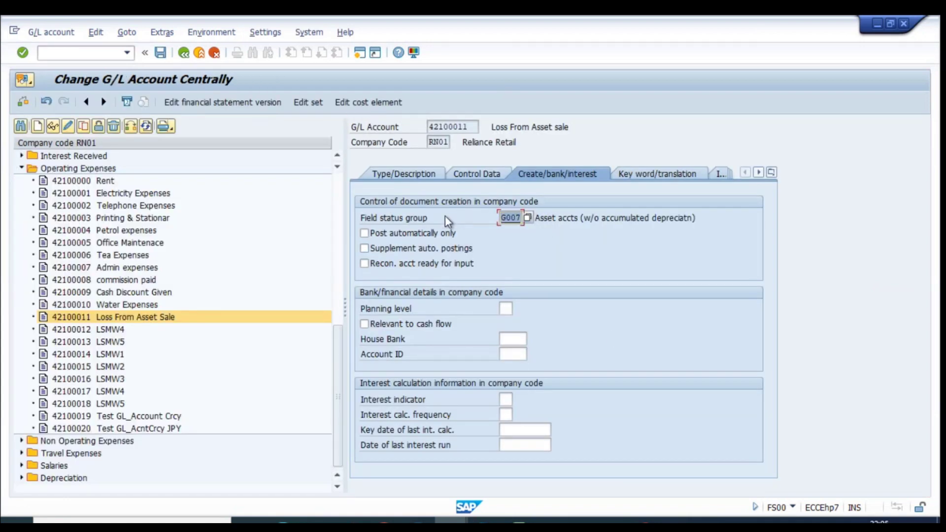
left_click(445, 233)
Check the Loss From Asset Sale account's type and description, and save the account despite the warning
left_click(423, 173)
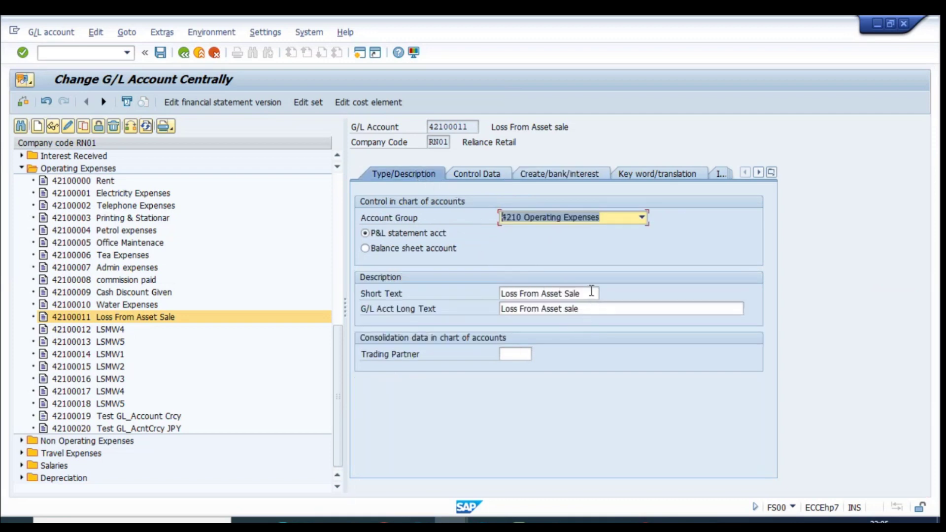
left_click(160, 52)
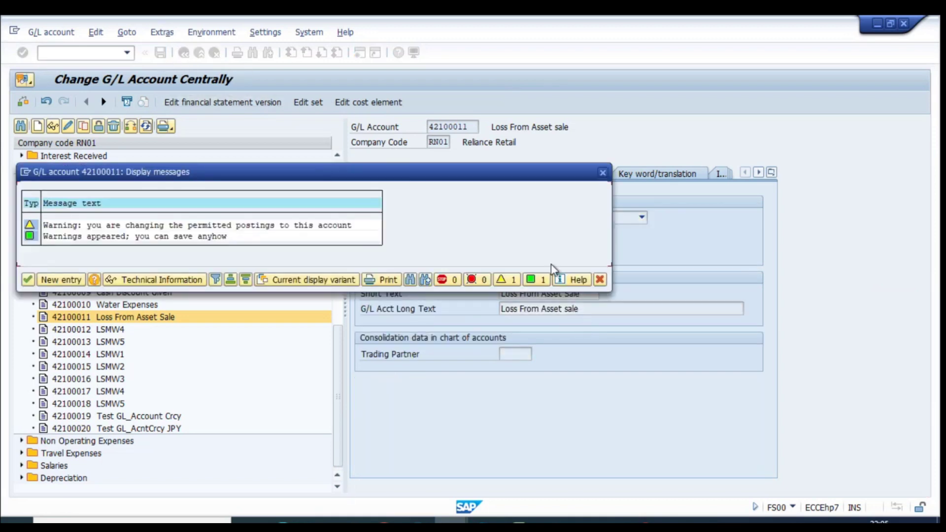
left_click(27, 280)
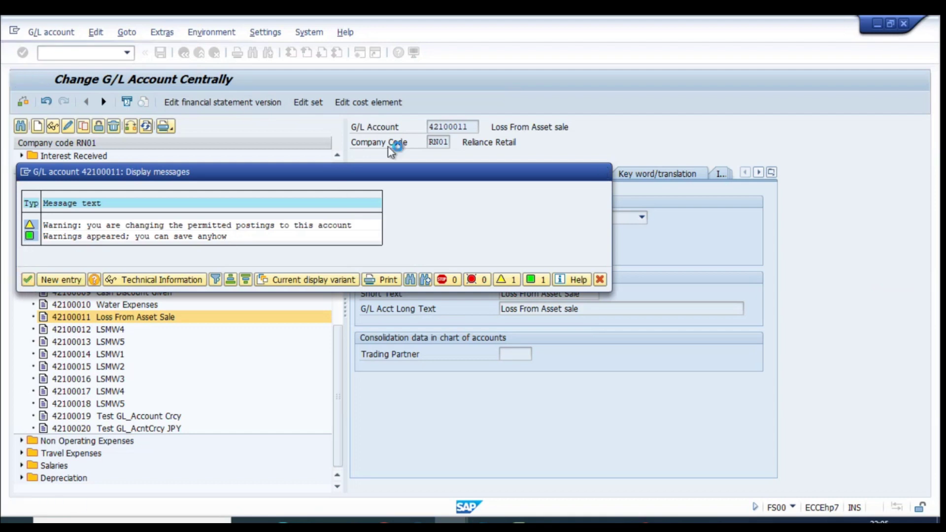
Return to the AO90 account assignment and open the Depreciation details of area 1, Book depreciation- INR, for RN0101
key("alt+Tab")
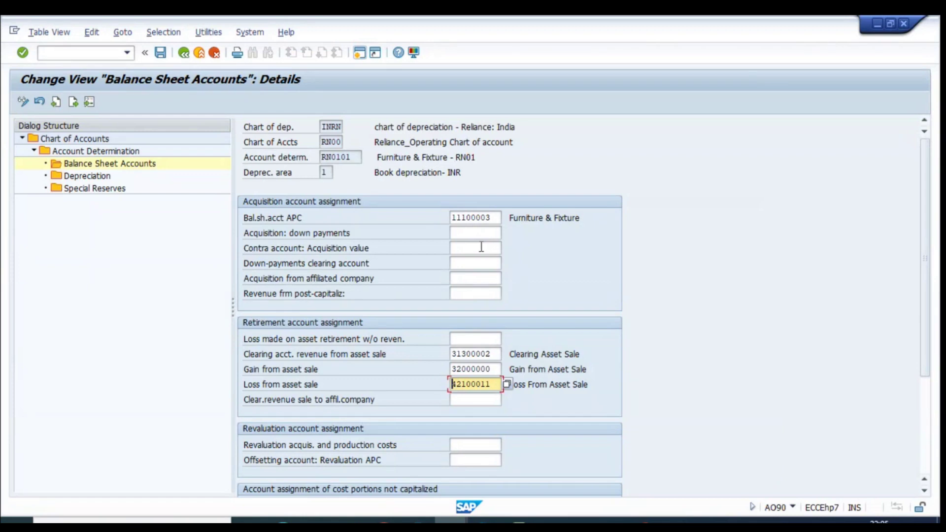
left_click(481, 248)
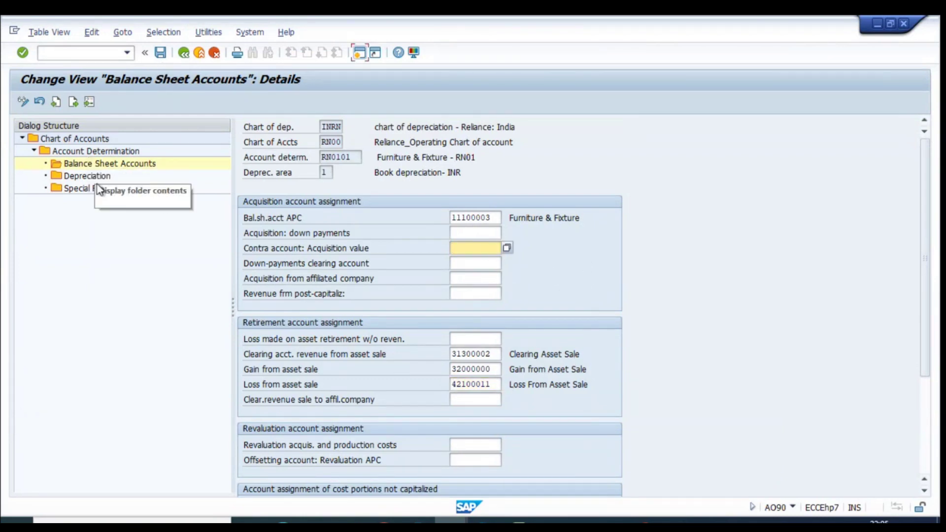
double_click(81, 175)
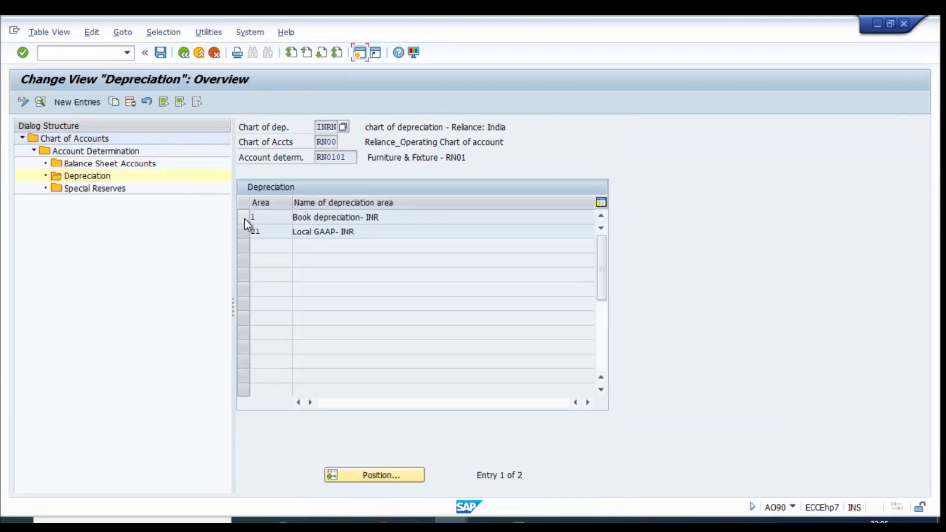
left_click(244, 217)
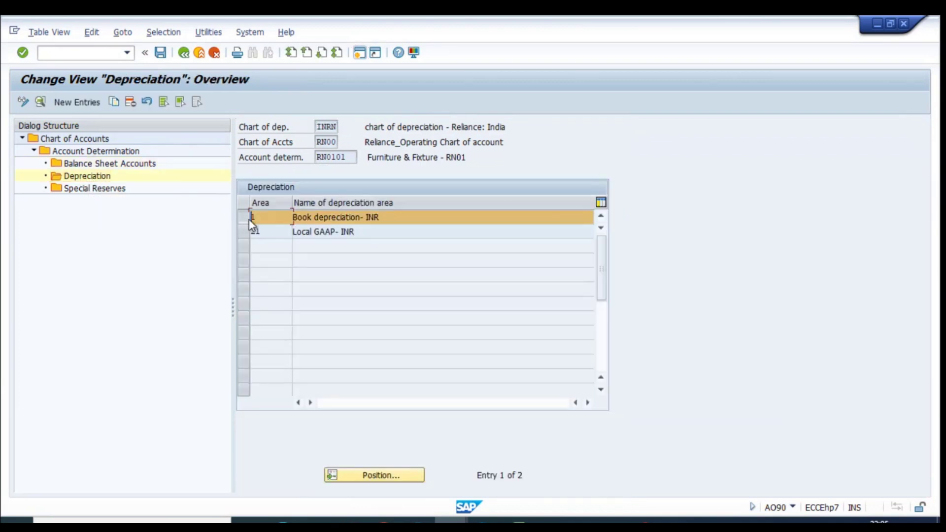
left_click(40, 102)
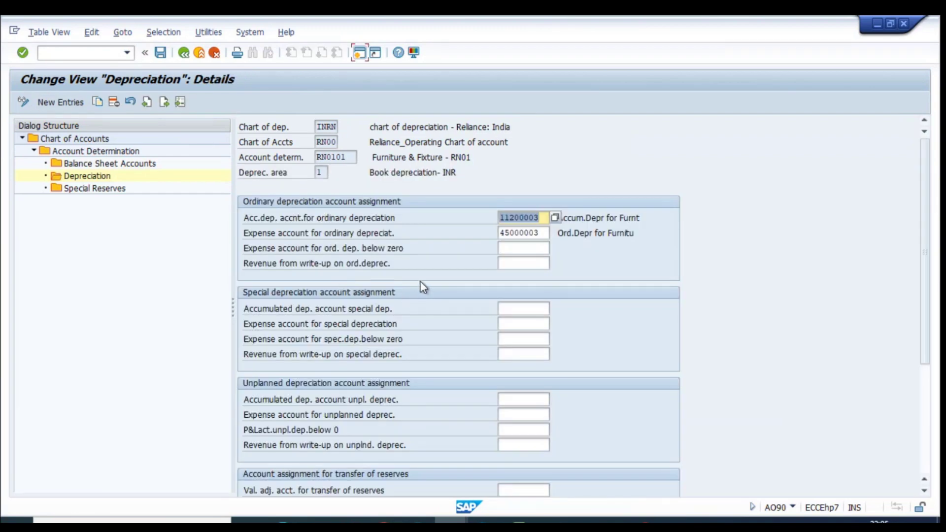
Review the accumulated depreciation and expense accounts assigned for ordinary depreciation, and select the accumulated depreciation account number
left_click(546, 233)
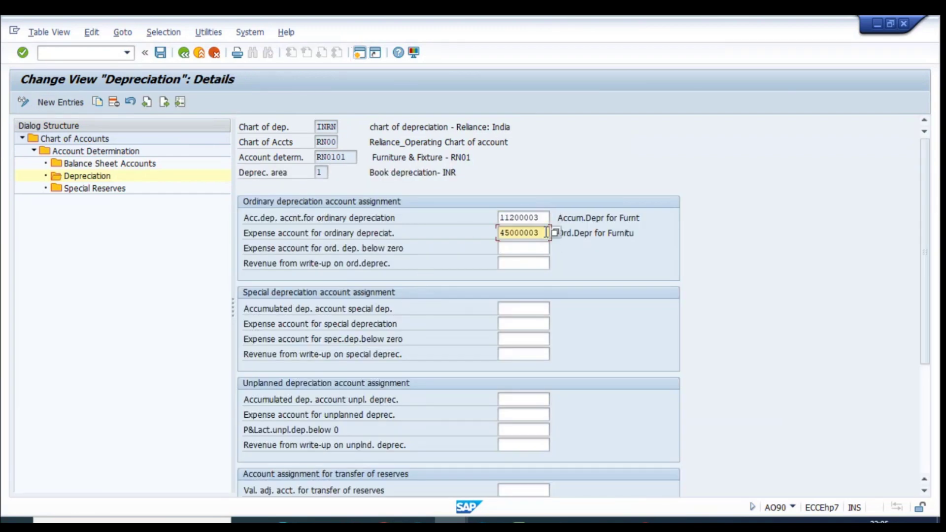
left_click(624, 218)
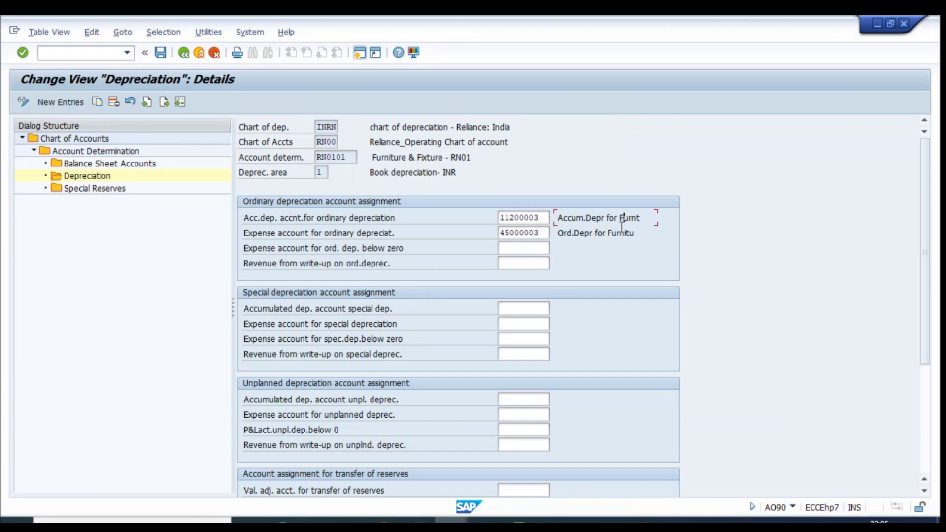
left_click(525, 218)
left_click_drag(546, 219, 492, 219)
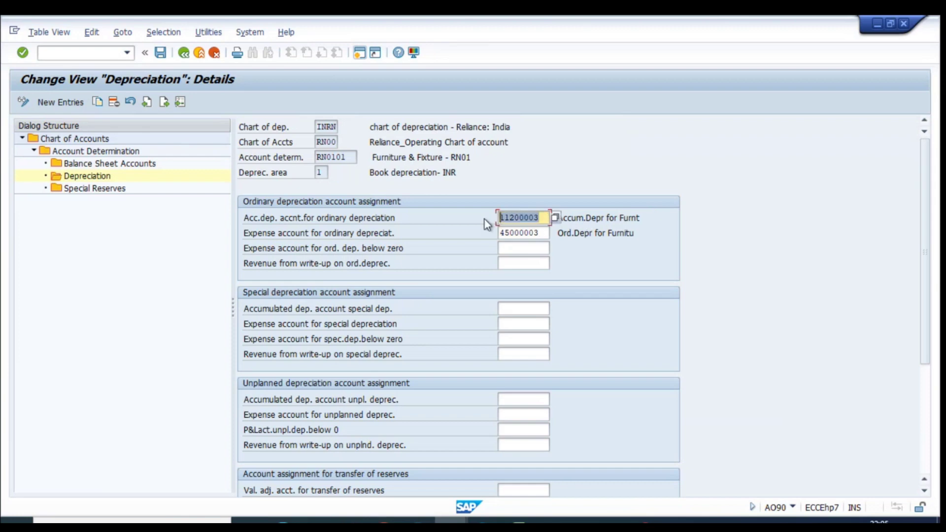
Leave the G/L account assignment views and go back to the Asset Accounting implementation guide
left_click(187, 52)
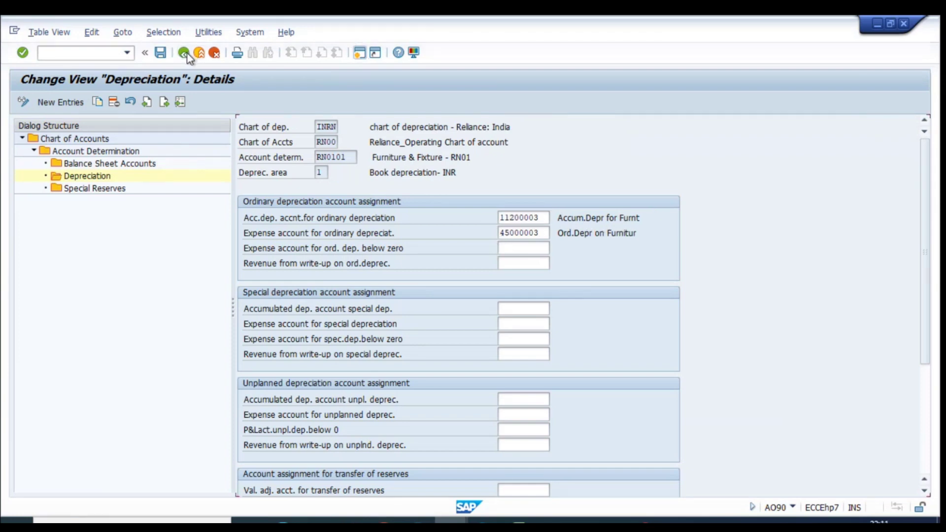
left_click(186, 54)
left_click(183, 53)
left_click(176, 52)
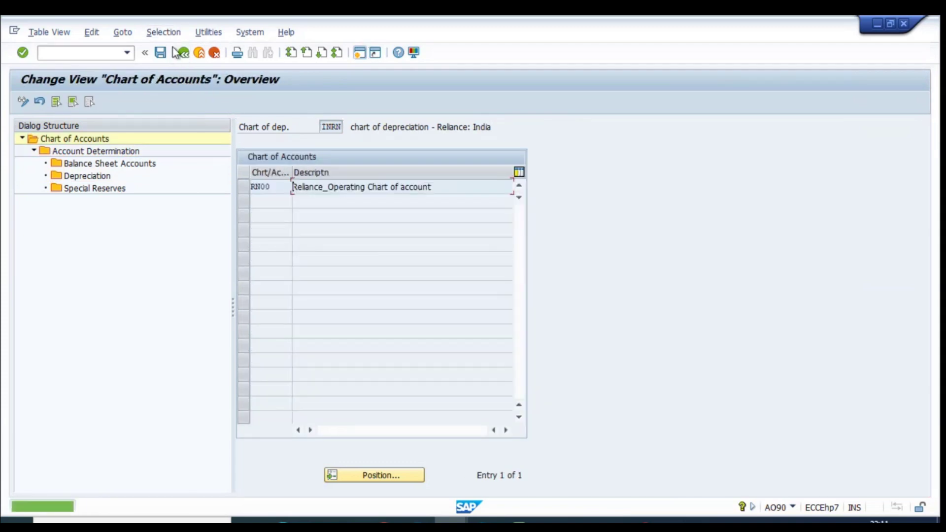
left_click(184, 54)
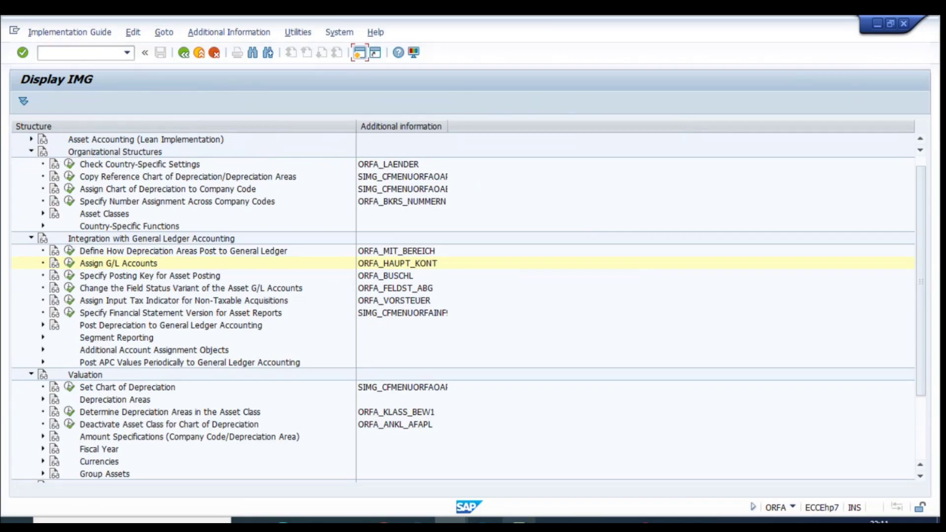
Switch to the Batch-1 Contents workbook in Excel and enter "Done only for depreciation area 01" in C2238, beside Assign G/L Accounts
left_click(519, 521)
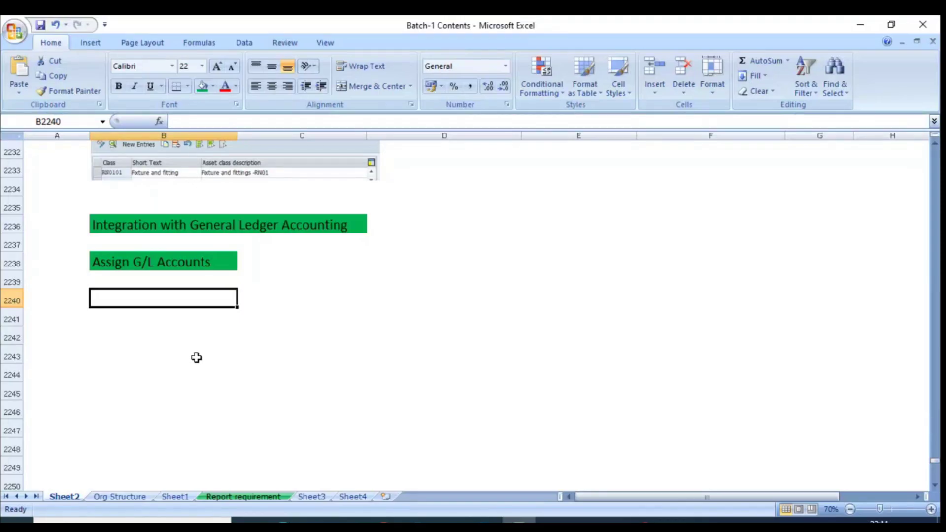
left_click(311, 261)
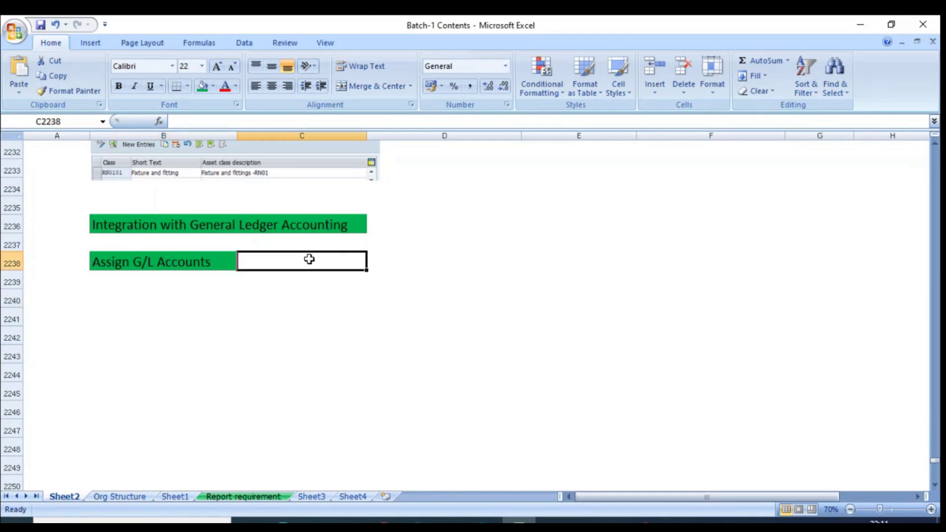
type("Done ")
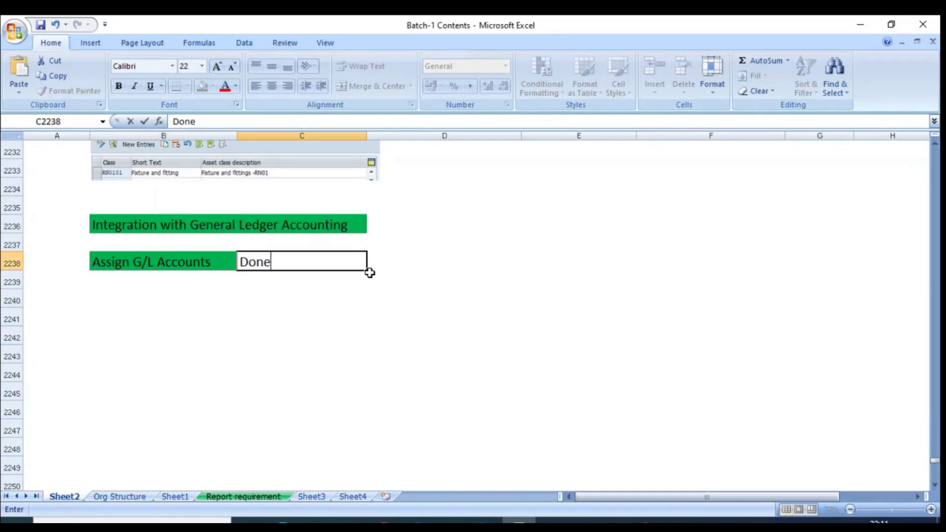
type("only for depre")
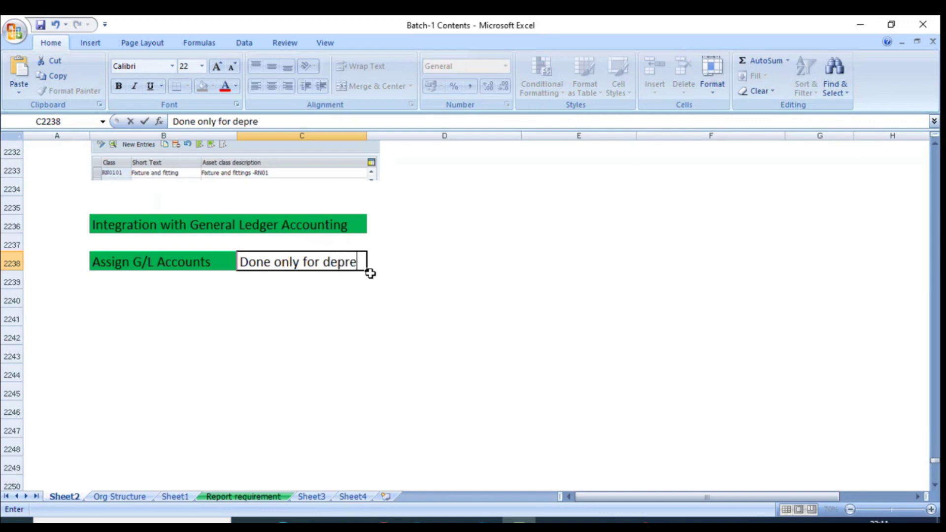
type("ciation area 01")
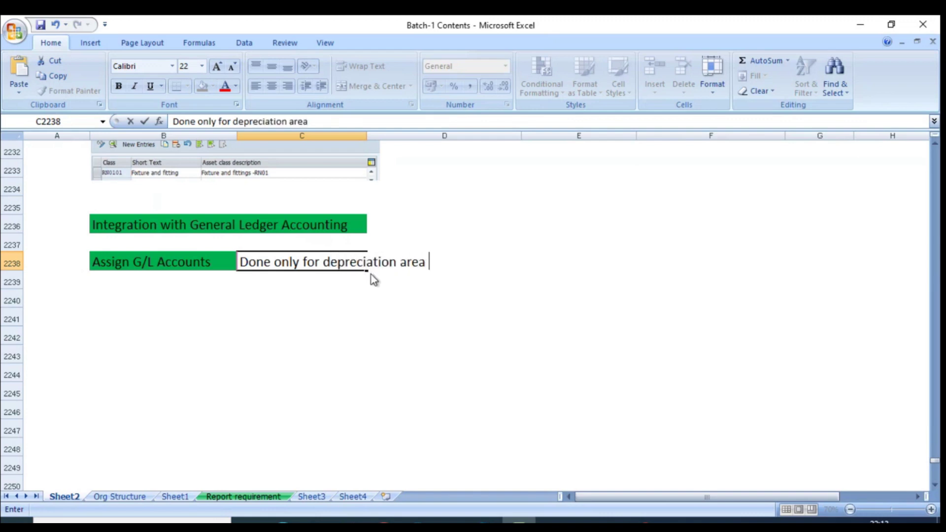
key("Return")
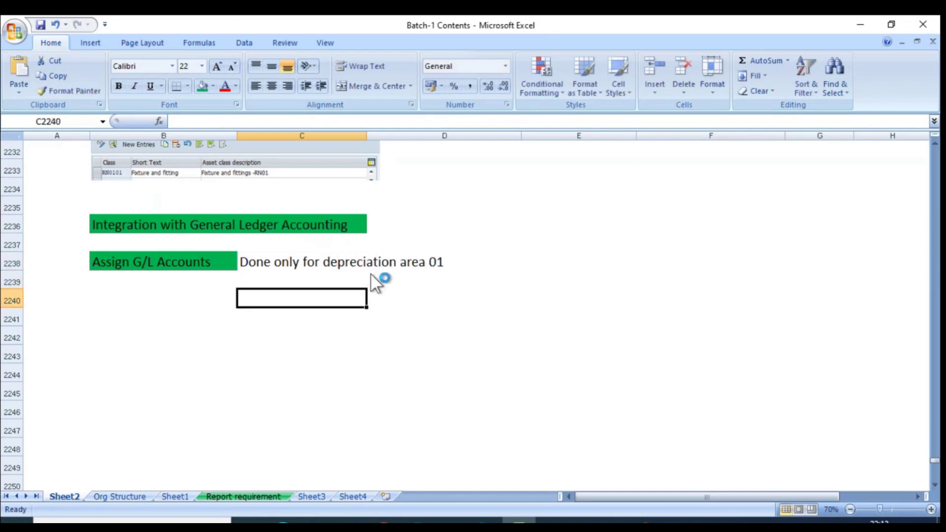
Enter "Not required for any other depr areas" in C2239 and select cell B2242
type("Not required for any other depr areas")
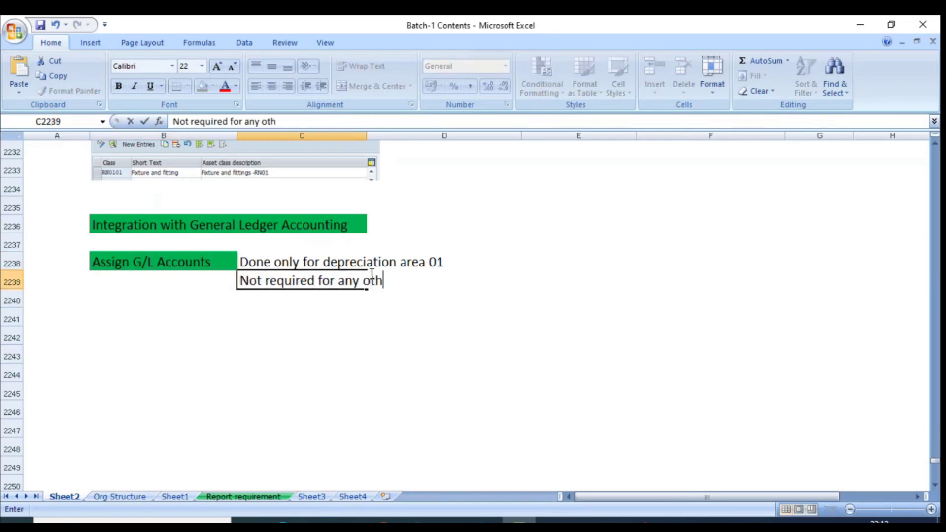
key("Return")
key("Down")
key("Left")
key("Down")
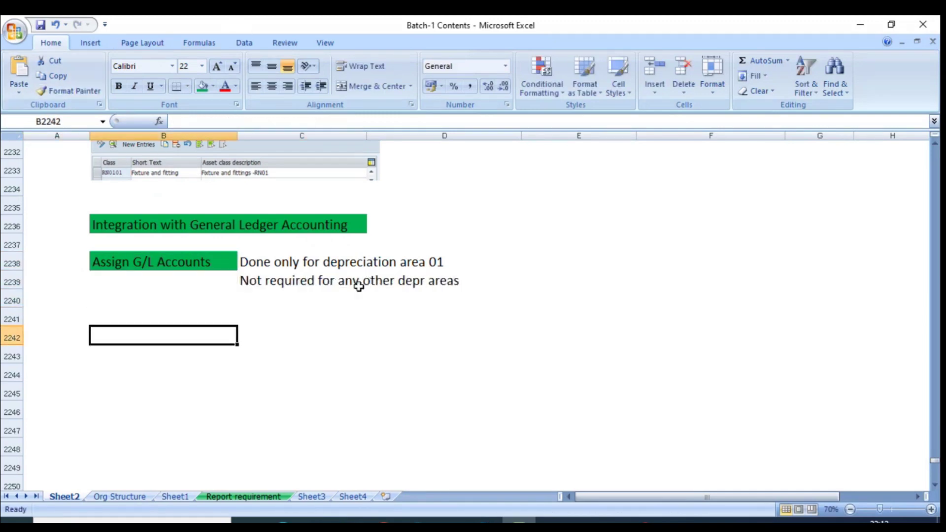
Switch to SAP and check the tax codes of company code RN01 under Assign Input Tax Indicator for Non-Taxable Acquisitions, returning to the guide
key("alt+Tab")
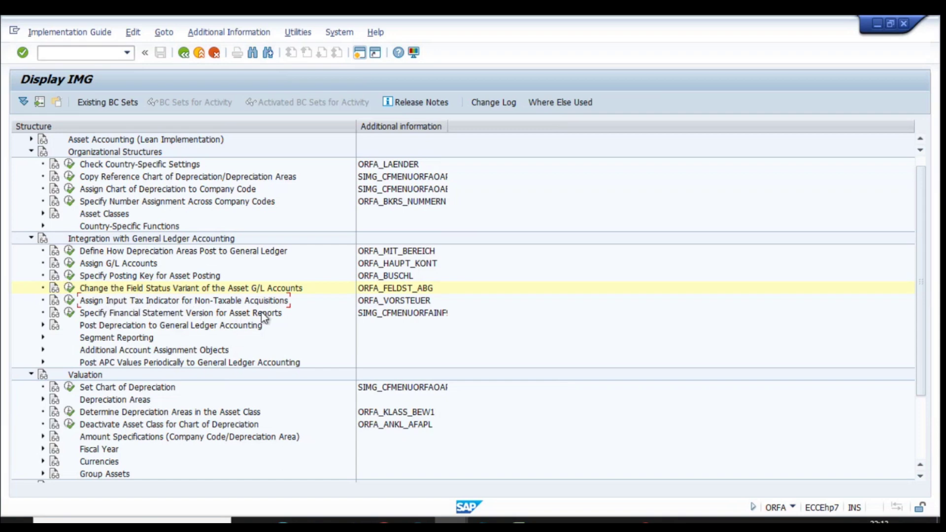
left_click(70, 302)
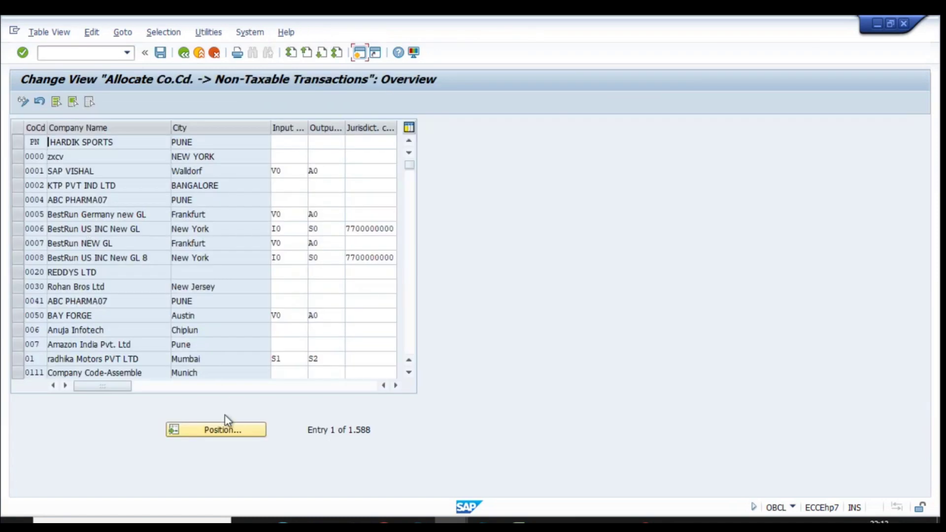
left_click(228, 431)
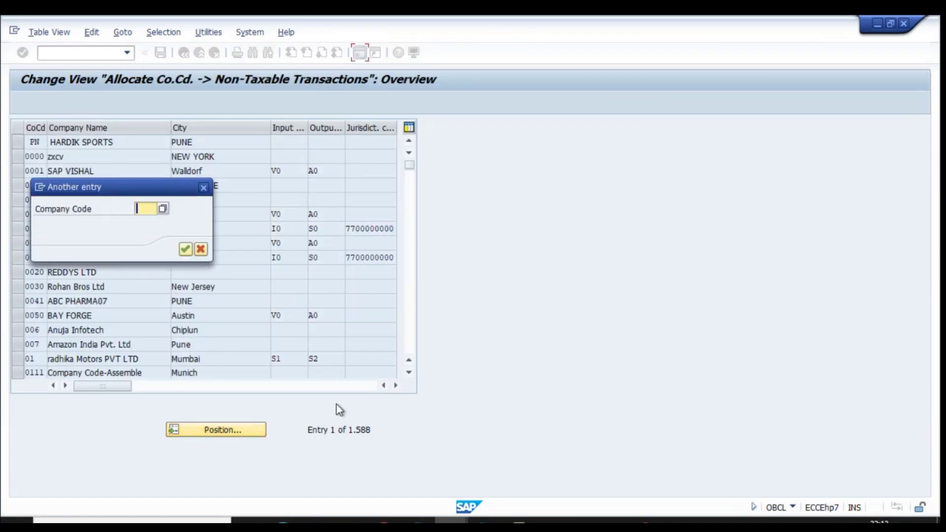
type("rn")
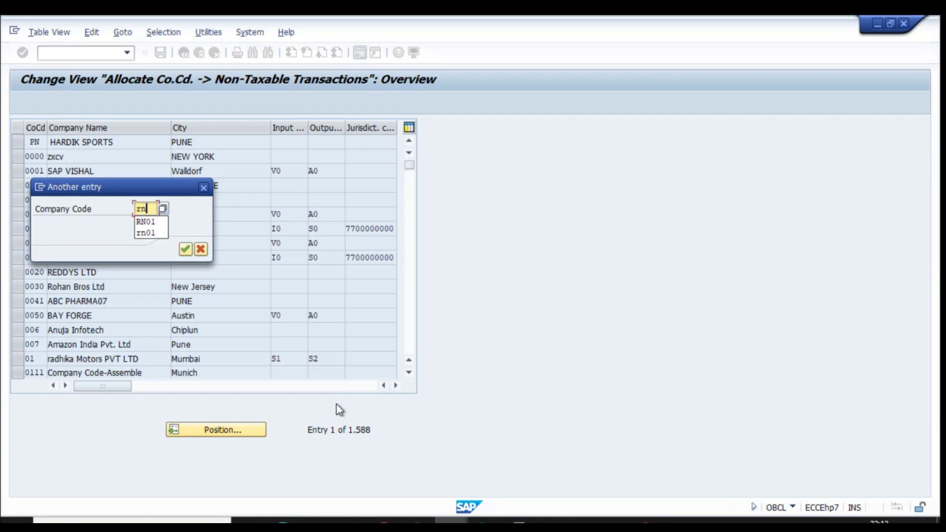
type("01")
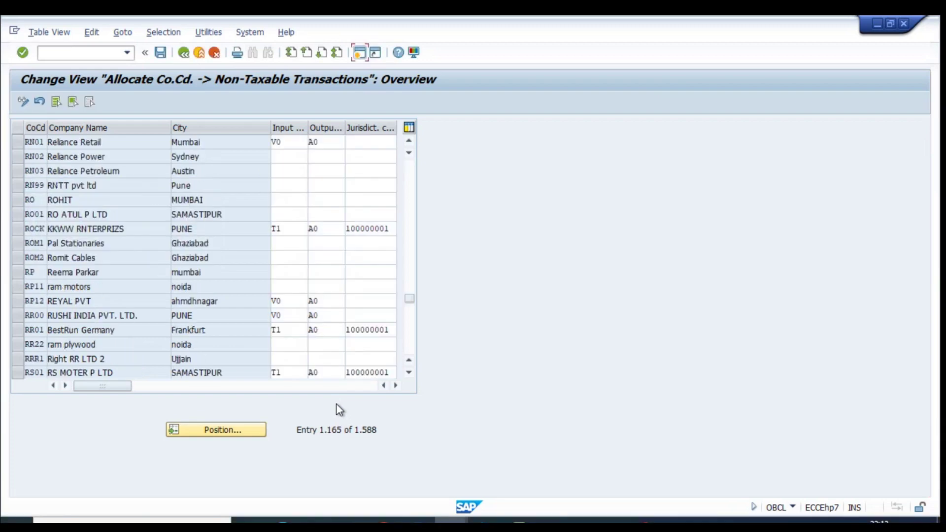
left_click(200, 52)
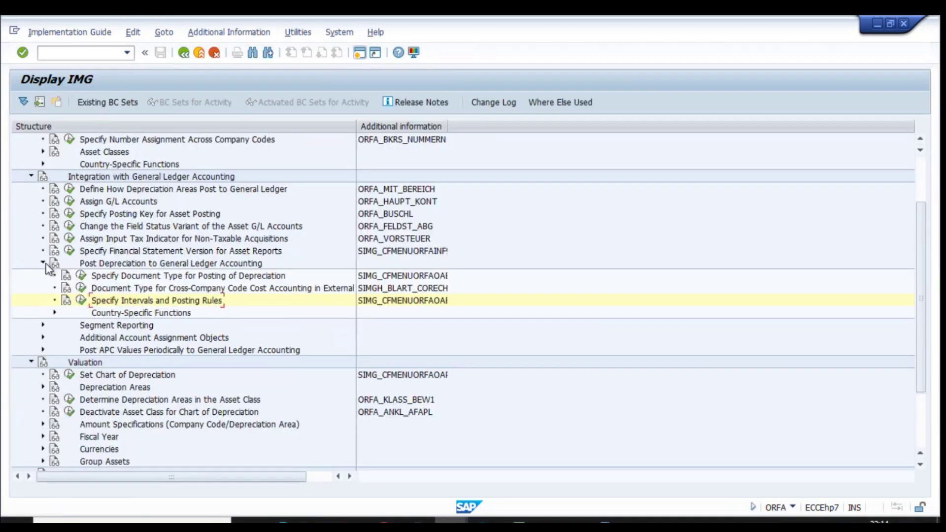
Collapse Post Depreciation to General Ledger Accounting and expand Post APC Values Periodically to General Ledger Accounting to examine its activities
left_click(42, 263)
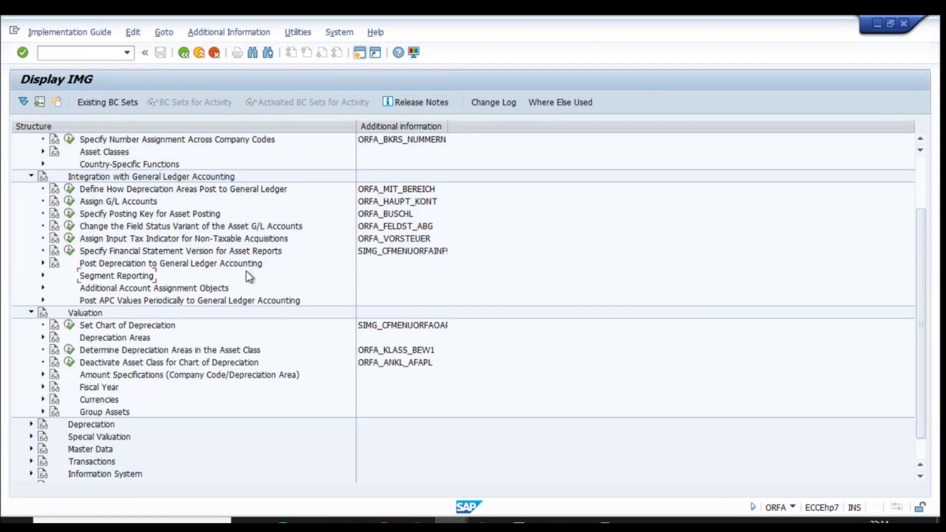
left_click(43, 300)
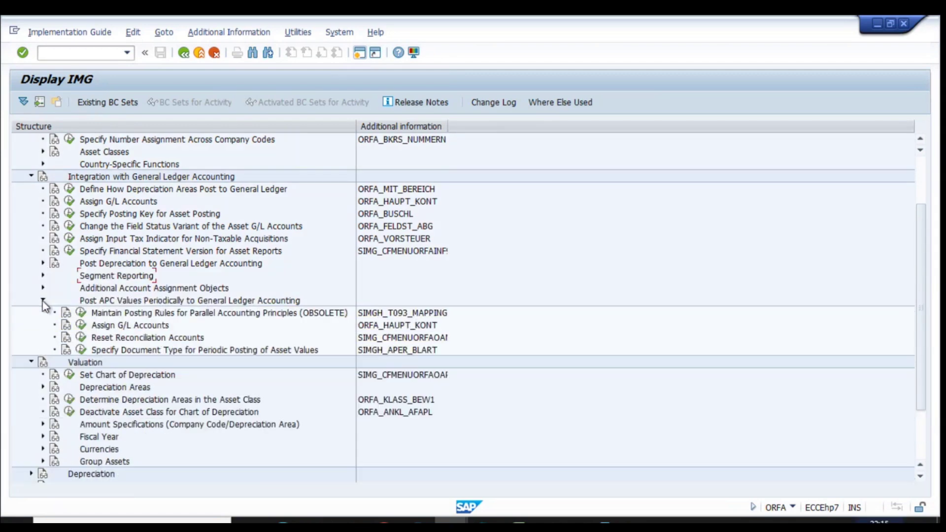
scroll(168, 319, "down", 2)
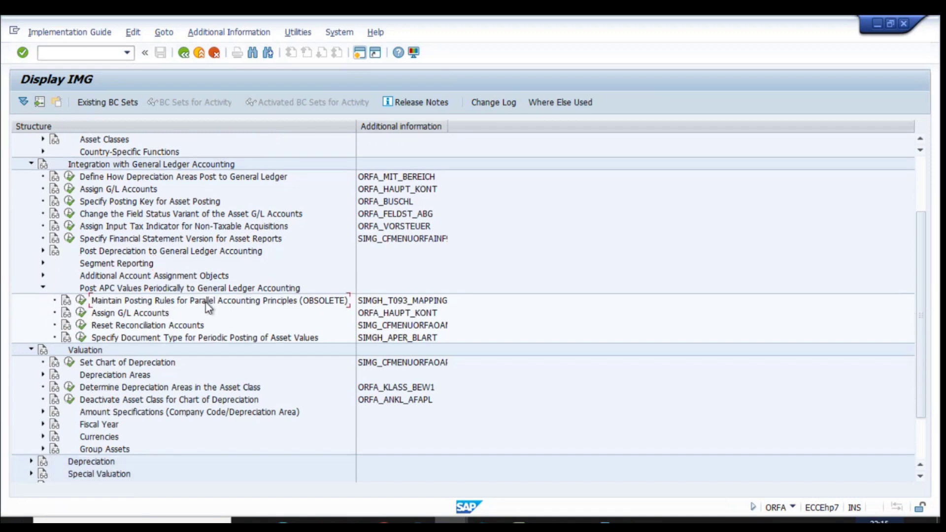